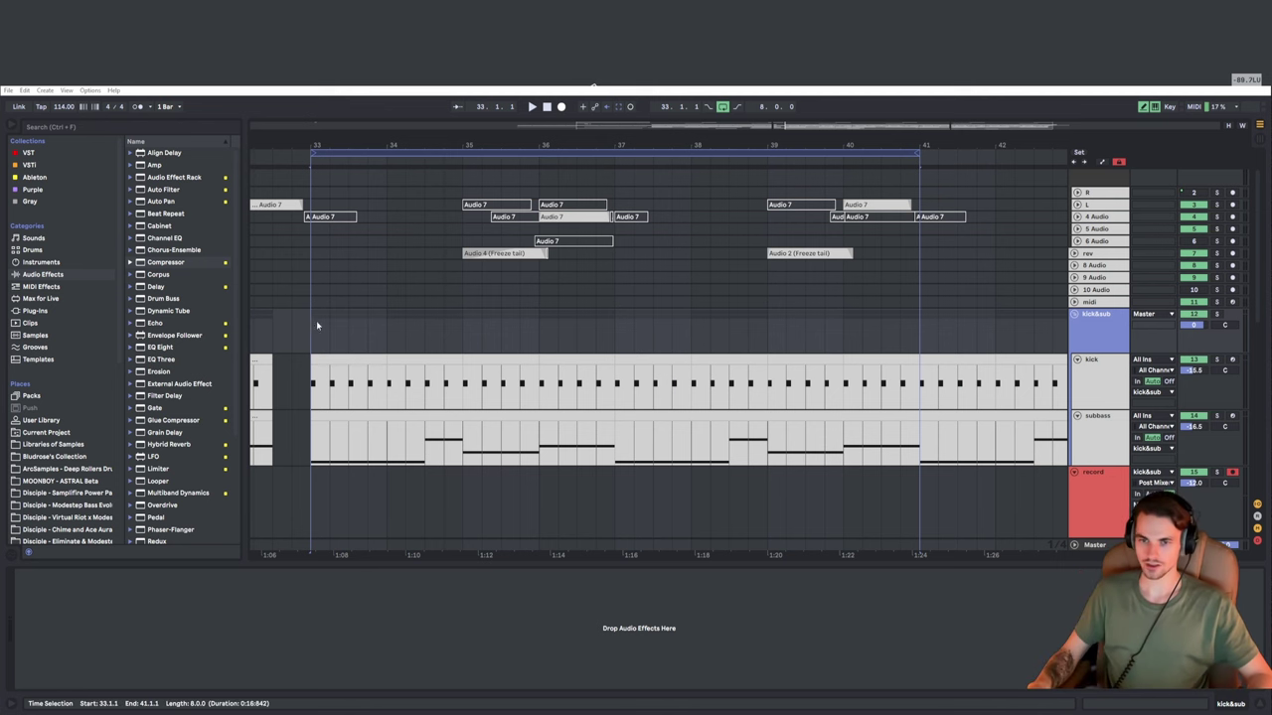
Play the looped kick and subbass section starting at bar 33.
{"action": "left_click", "coordinate": [371, 153]}
{"action": "key", "text": "z"}
{"action": "key", "text": "space"}
{"action": "left_click", "coordinate": [317, 328]}
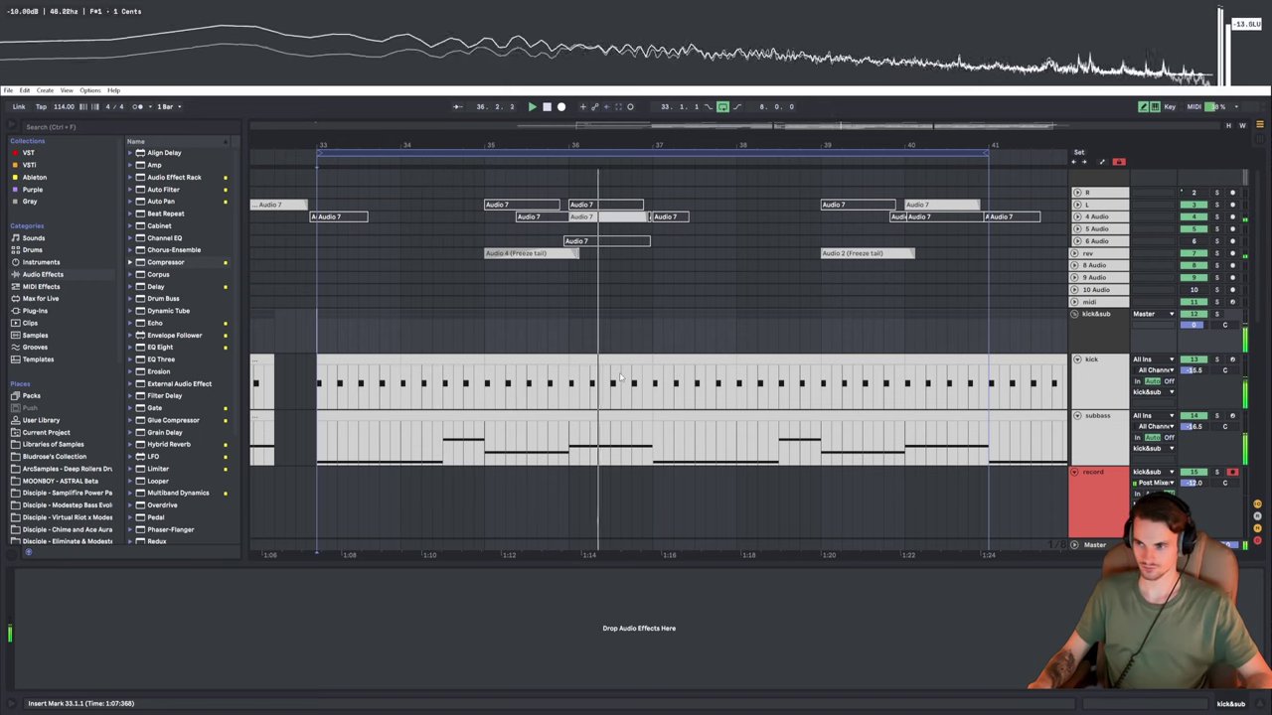
Examine the device chains of the kick and subbass tracks and switch on Kickstart 2 on the subbass.
{"action": "left_click", "coordinate": [1107, 426]}
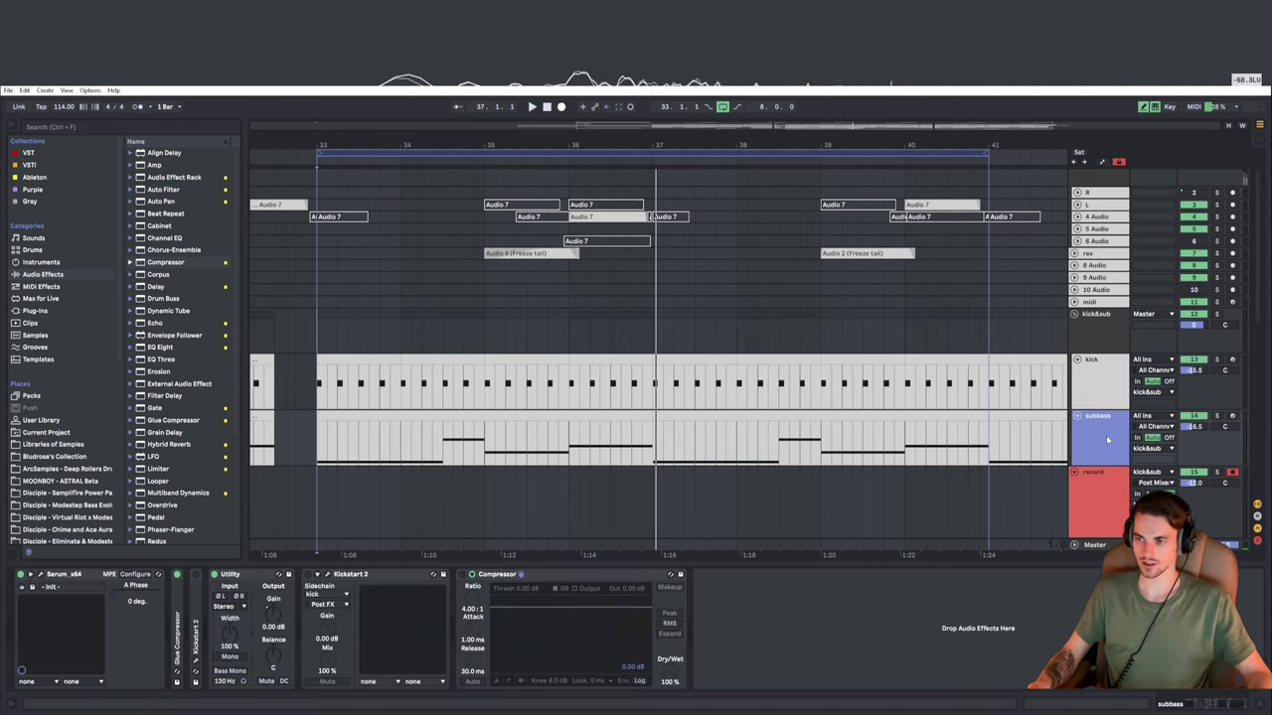
{"action": "left_click_drag", "start_coordinate": [431, 150], "coordinate": [514, 184]}
{"action": "left_click", "coordinate": [360, 383]}
{"action": "scroll", "coordinate": [741, 347], "scroll_direction": "down", "scroll_amount": 2}
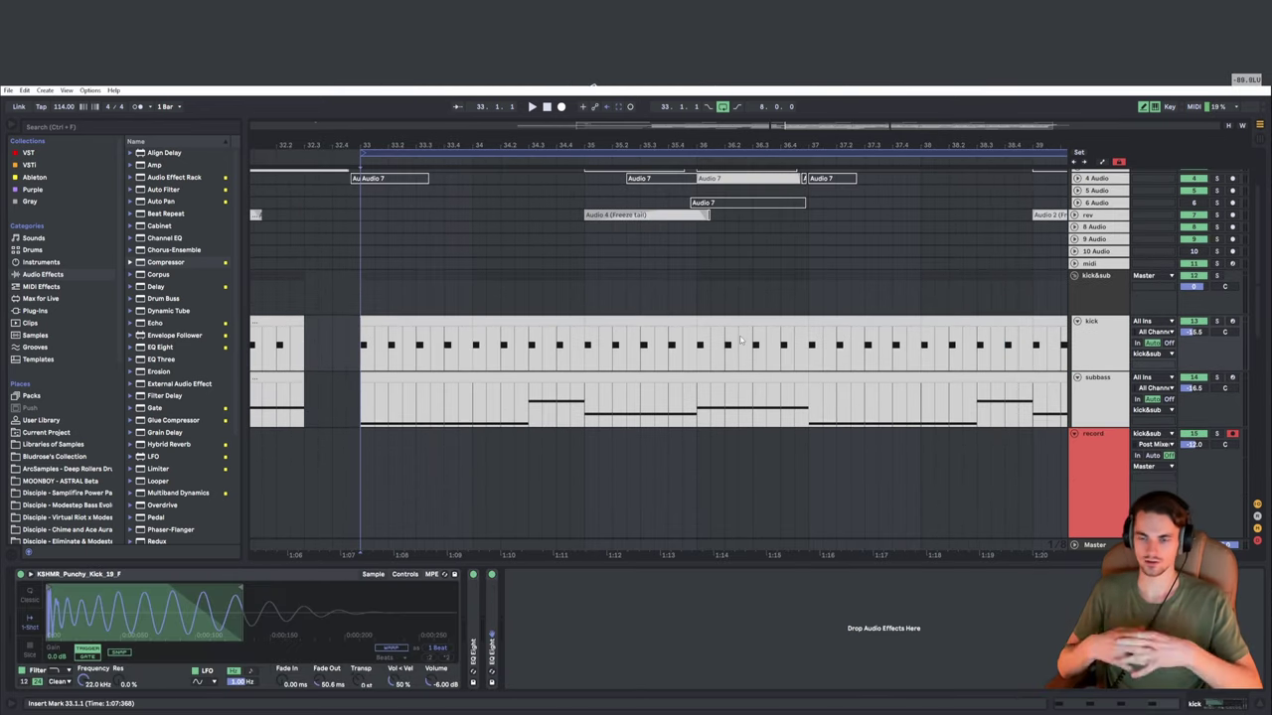
{"action": "key", "text": "minus"}
{"action": "key", "text": "minus"}
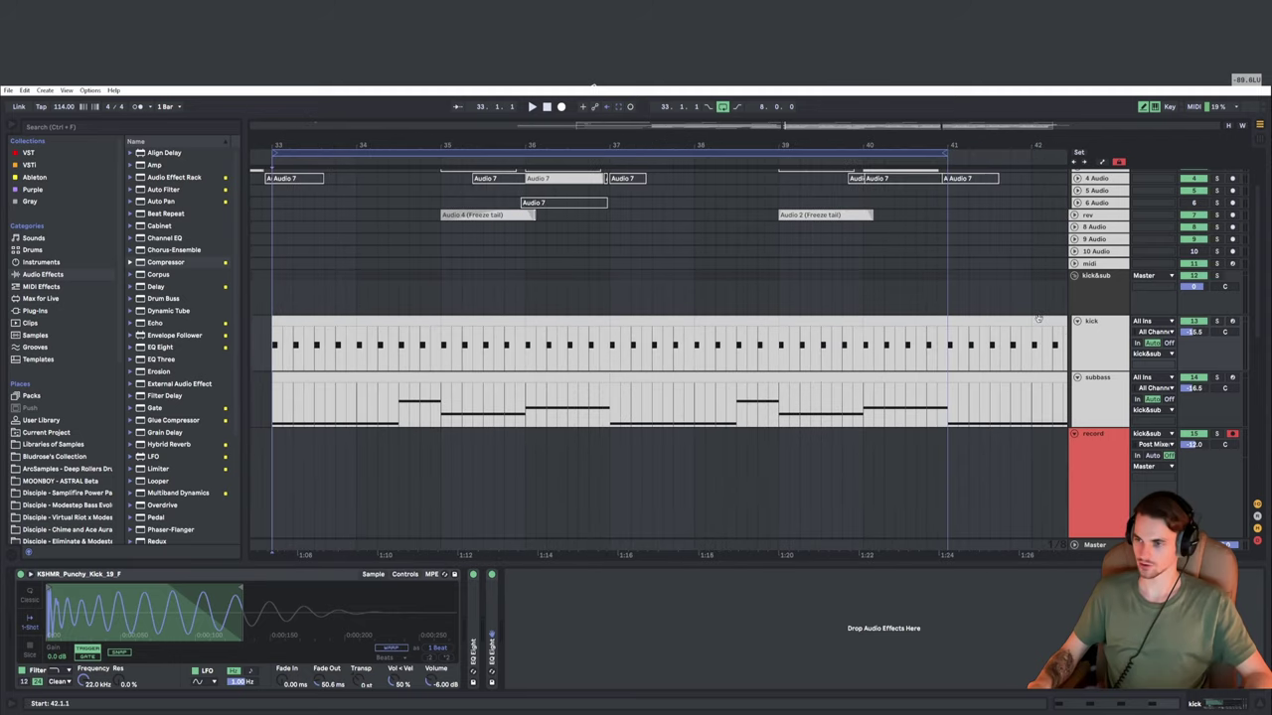
{"action": "left_click", "coordinate": [1103, 397]}
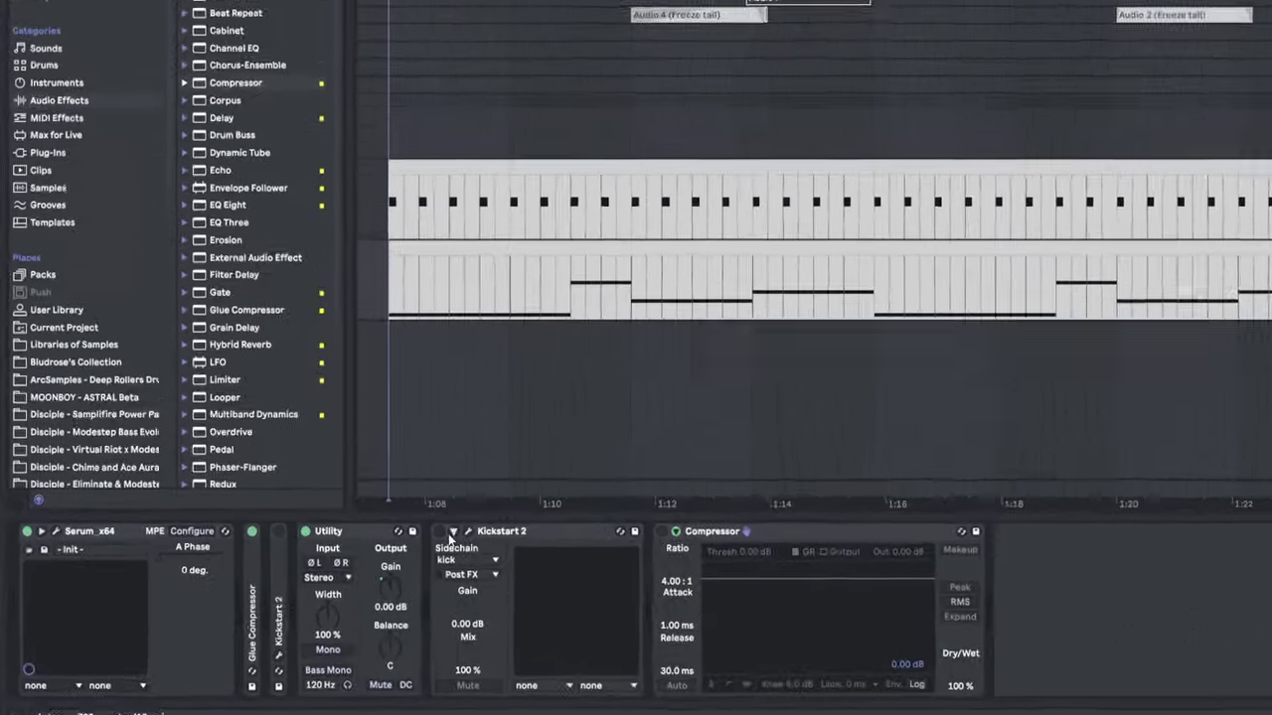
{"action": "left_click", "coordinate": [307, 575]}
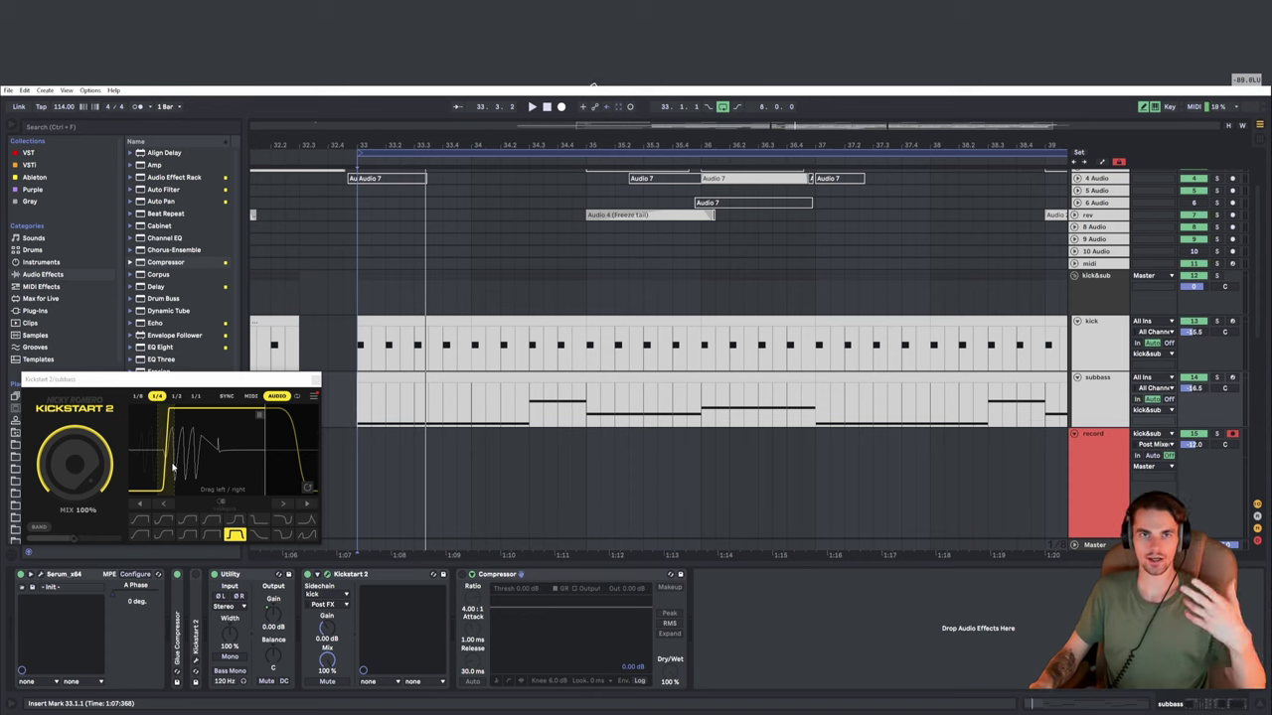
Enable the Compressor on the subbass track and set its sidechain audio source to the kick track.
{"action": "left_click", "coordinate": [462, 576]}
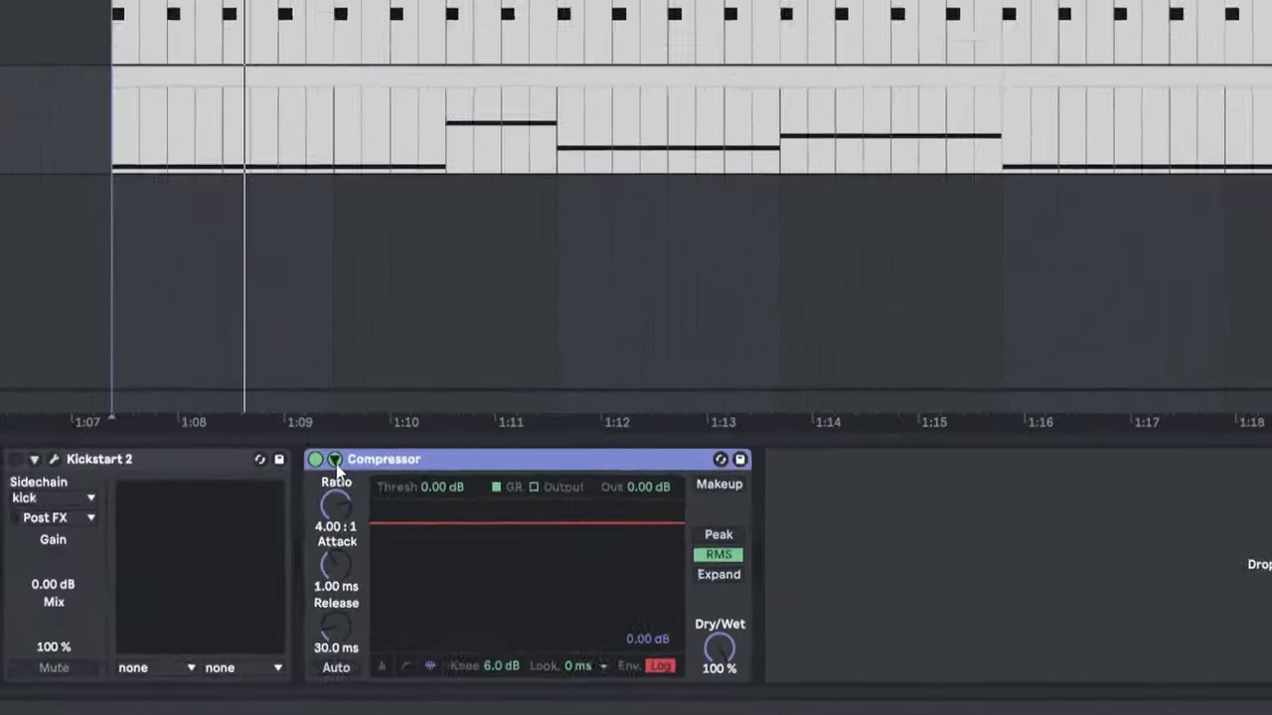
{"action": "left_click", "coordinate": [471, 574]}
{"action": "left_click", "coordinate": [175, 380]}
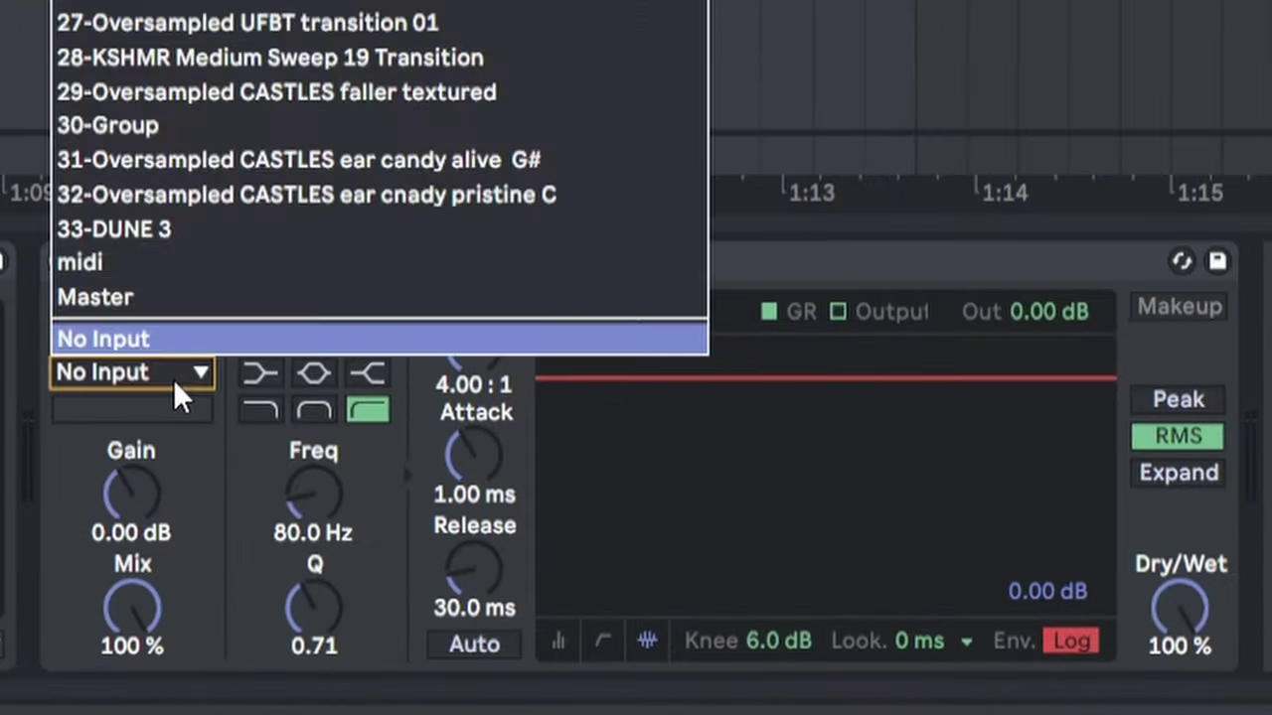
{"action": "left_click", "coordinate": [296, 5]}
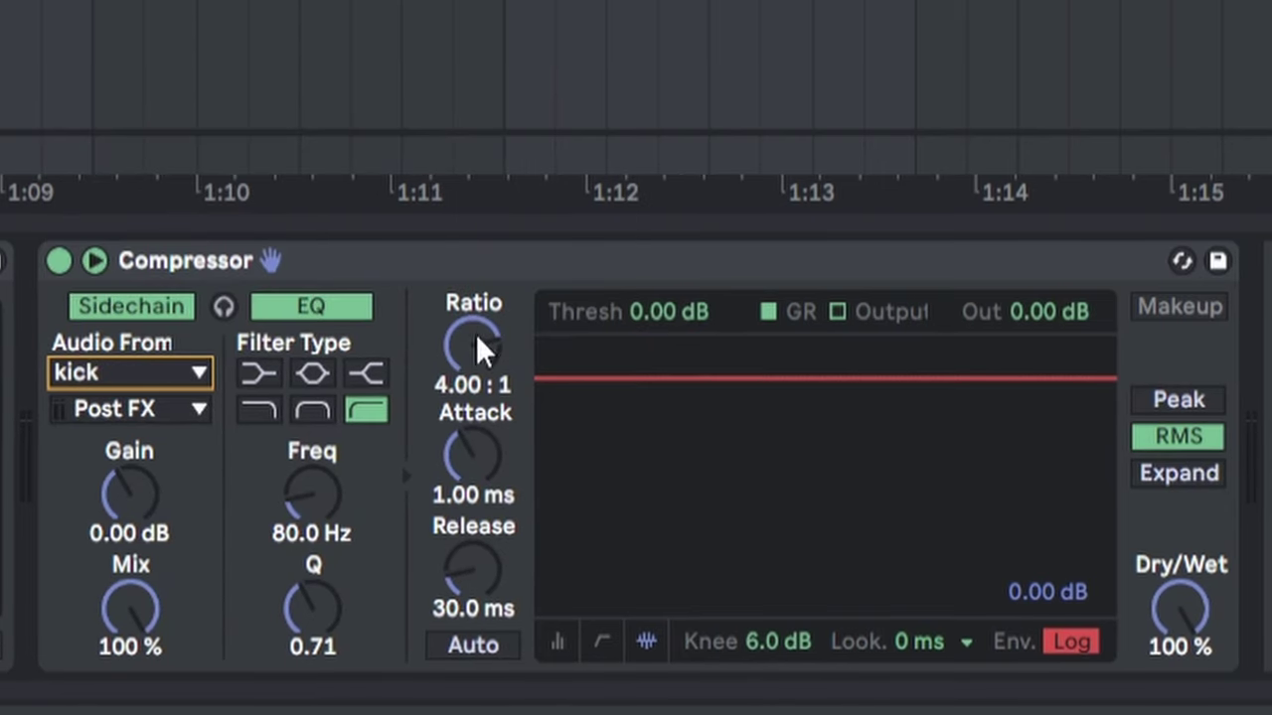
Set the Compressor to ratio inf:1, attack 0.01 ms, release 1.00 ms, Peak mode, linear envelope and threshold -inf dB.
{"action": "left_click_drag", "start_coordinate": [476, 335], "coordinate": [476, 258]}
{"action": "left_click_drag", "start_coordinate": [488, 468], "coordinate": [503, 626]}
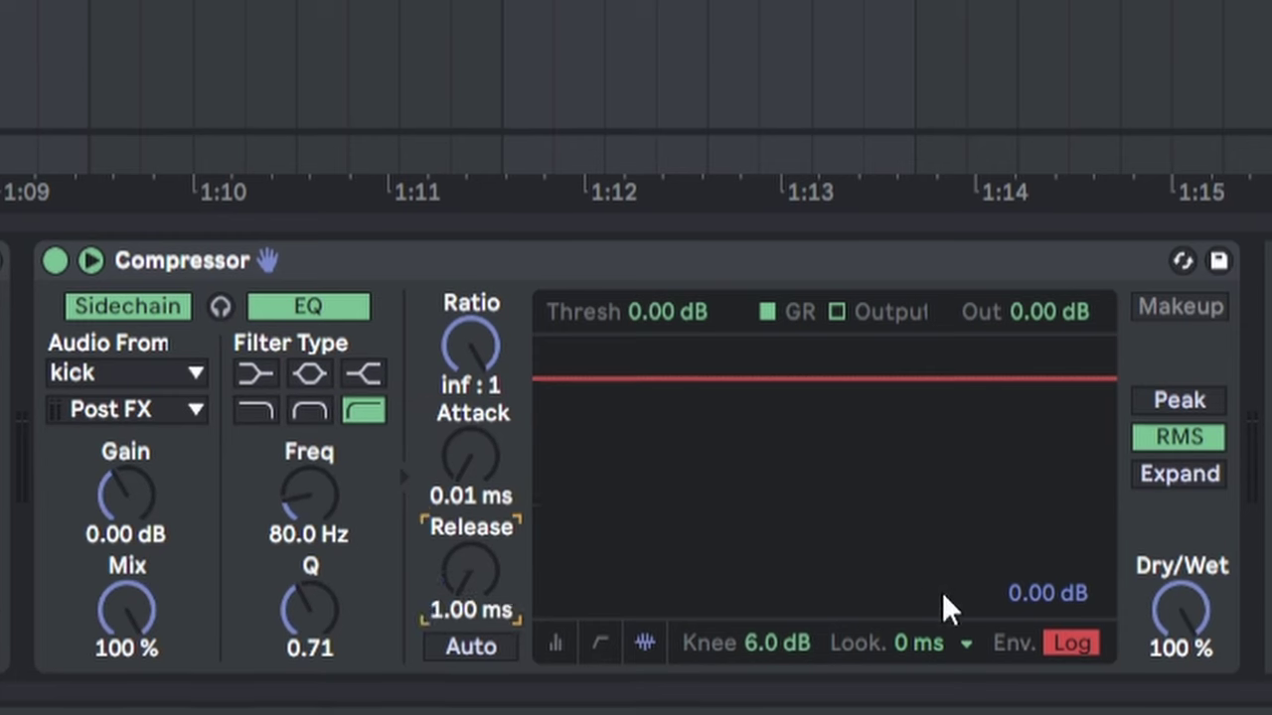
{"action": "left_click", "coordinate": [1191, 408]}
{"action": "left_click", "coordinate": [1086, 653]}
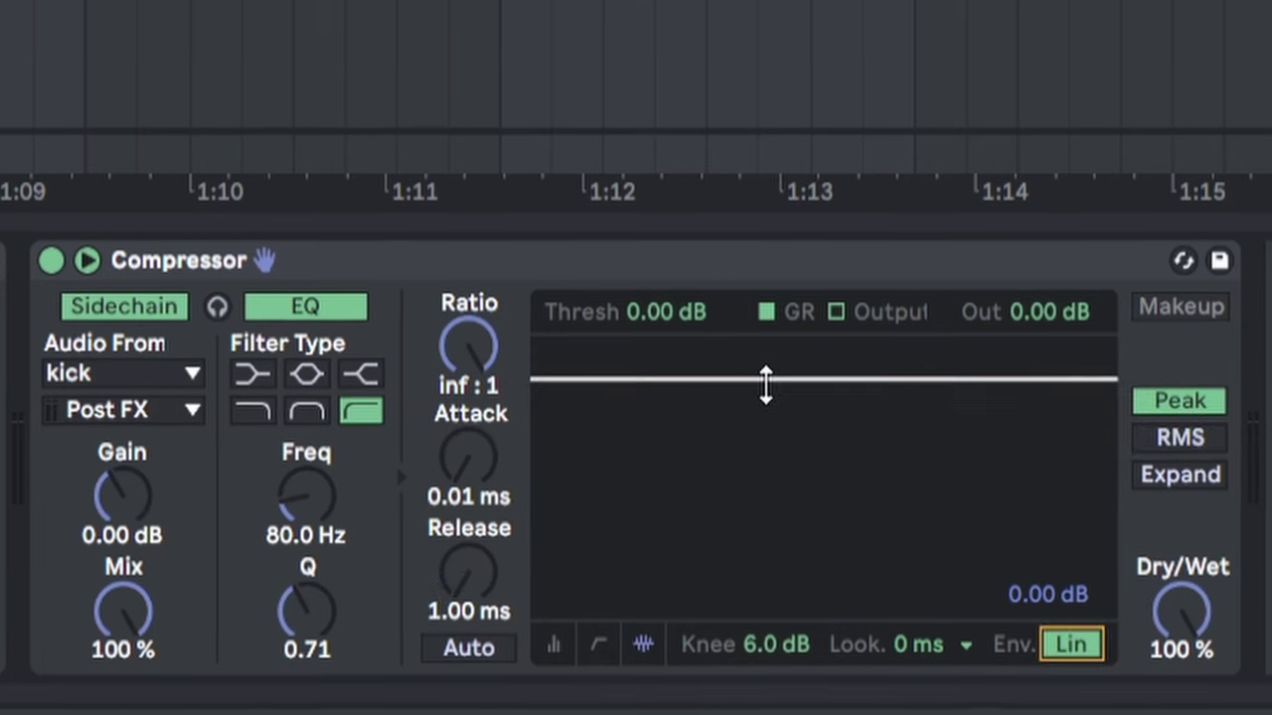
{"action": "left_click_drag", "start_coordinate": [766, 381], "coordinate": [766, 618]}
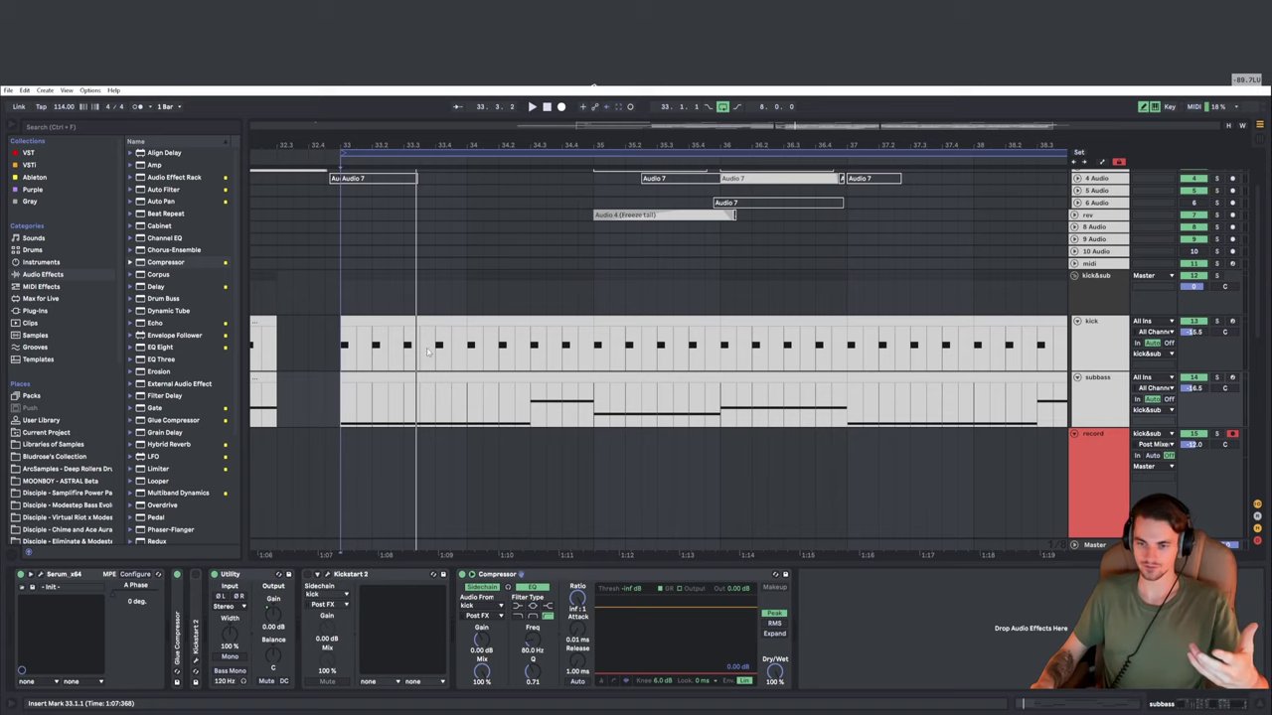
Solo the kick&sub group and record its output onto the record track from bar 33.
{"action": "left_click_drag", "start_coordinate": [344, 144], "coordinate": [344, 121]}
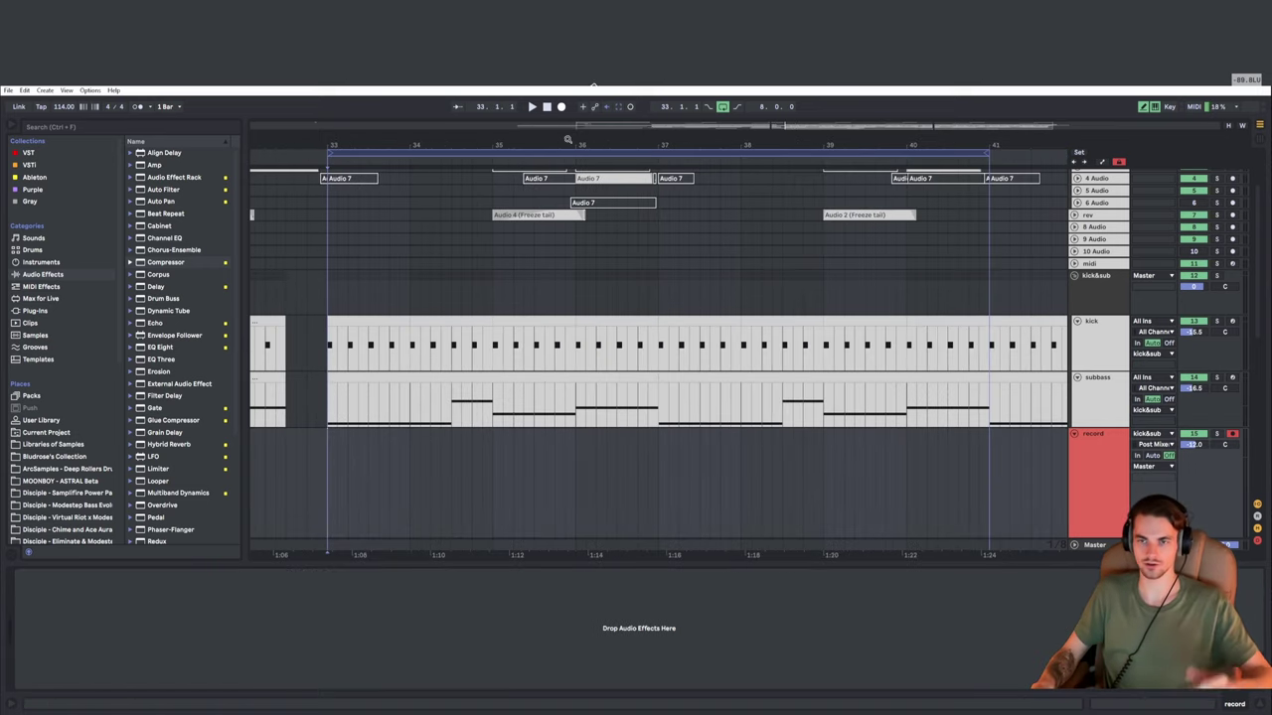
{"action": "key", "text": "space"}
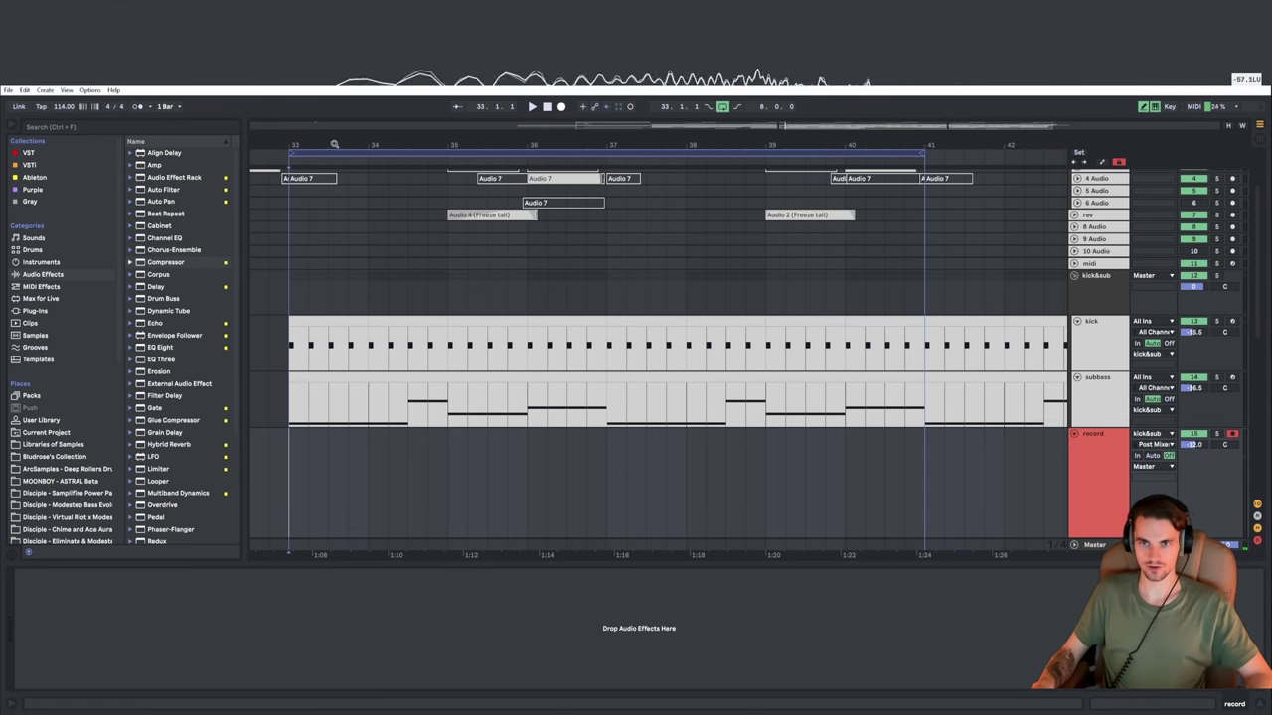
{"action": "left_click_drag", "start_coordinate": [334, 144], "coordinate": [387, 184]}
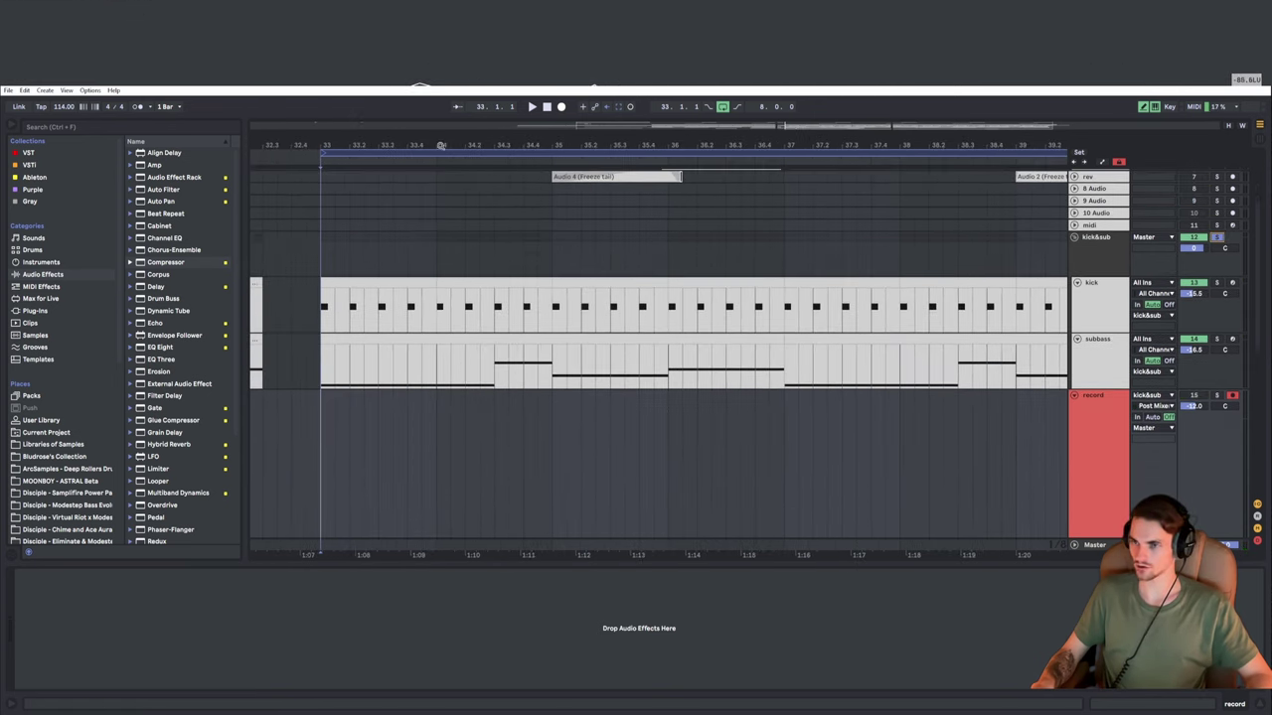
{"action": "left_click_drag", "start_coordinate": [411, 138], "coordinate": [367, 133]}
{"action": "scroll", "coordinate": [445, 145], "scroll_direction": "down", "scroll_amount": 5}
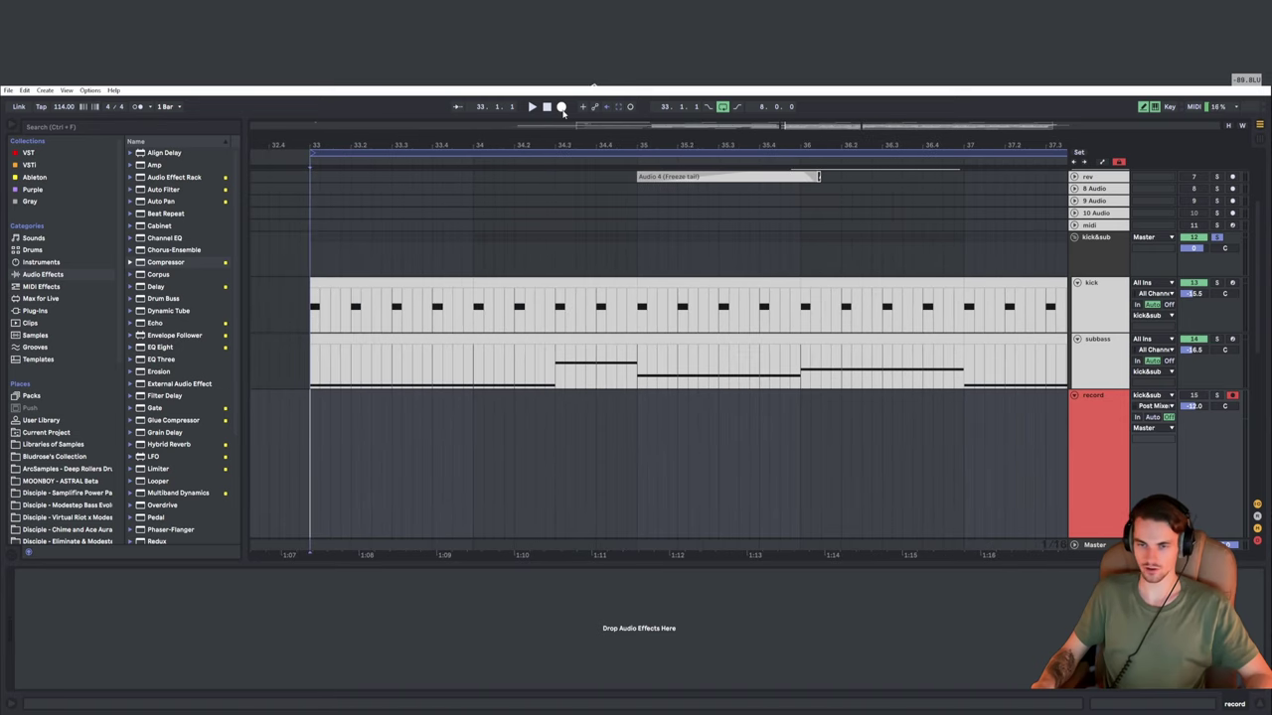
{"action": "left_click", "coordinate": [562, 106]}
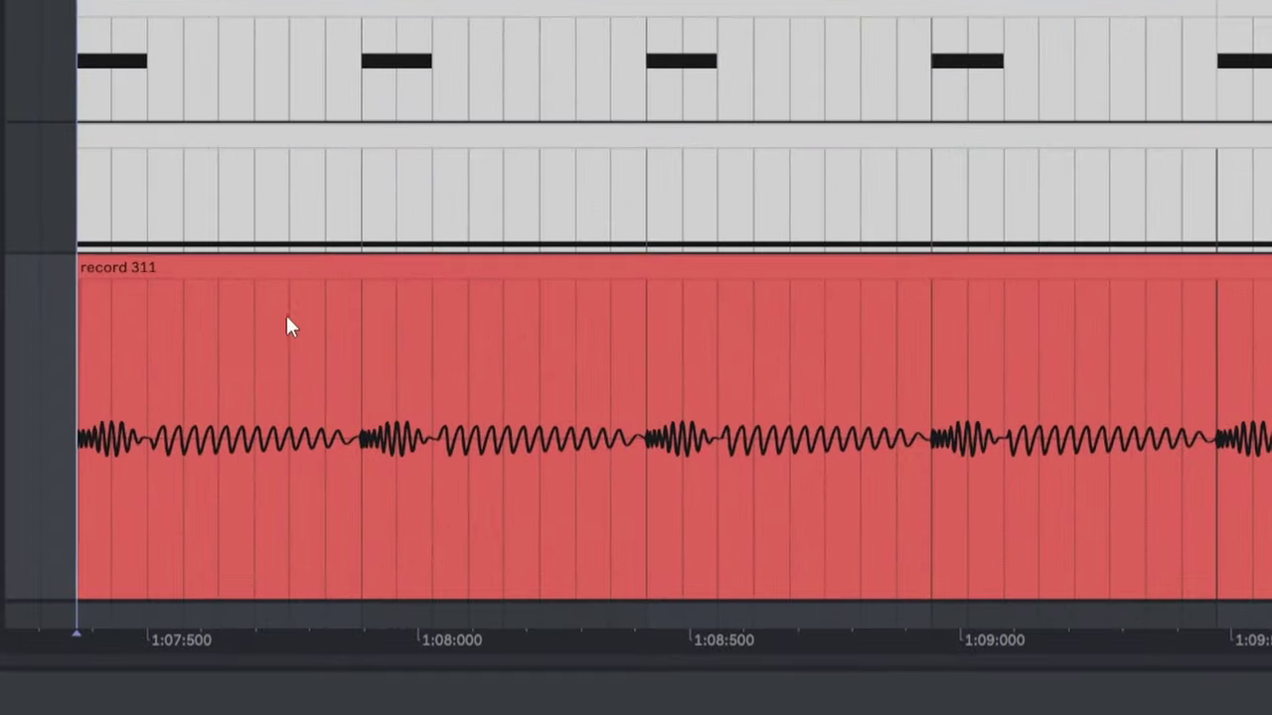
Mark the gap between the first kick and the returning subbass in the recorded waveform.
{"action": "left_click_drag", "start_coordinate": [78, 338], "coordinate": [147, 338]}
{"action": "left_click_drag", "start_coordinate": [134, 5], "coordinate": [416, 79]}
{"action": "key", "text": "minus"}
{"action": "left_click_drag", "start_coordinate": [247, 346], "coordinate": [270, 422]}
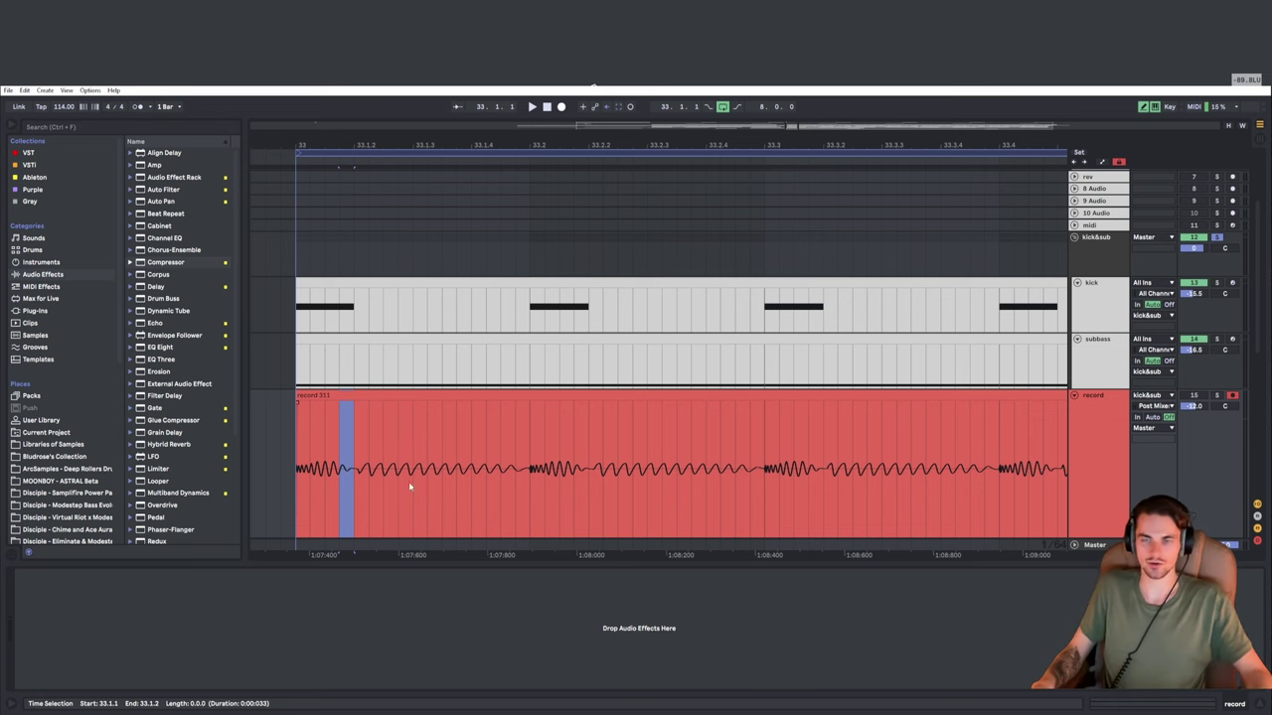
Group the kick track's sampler into an Instrument Rack and show its chain list.
{"action": "left_click", "coordinate": [1100, 367]}
{"action": "left_click", "coordinate": [578, 575]}
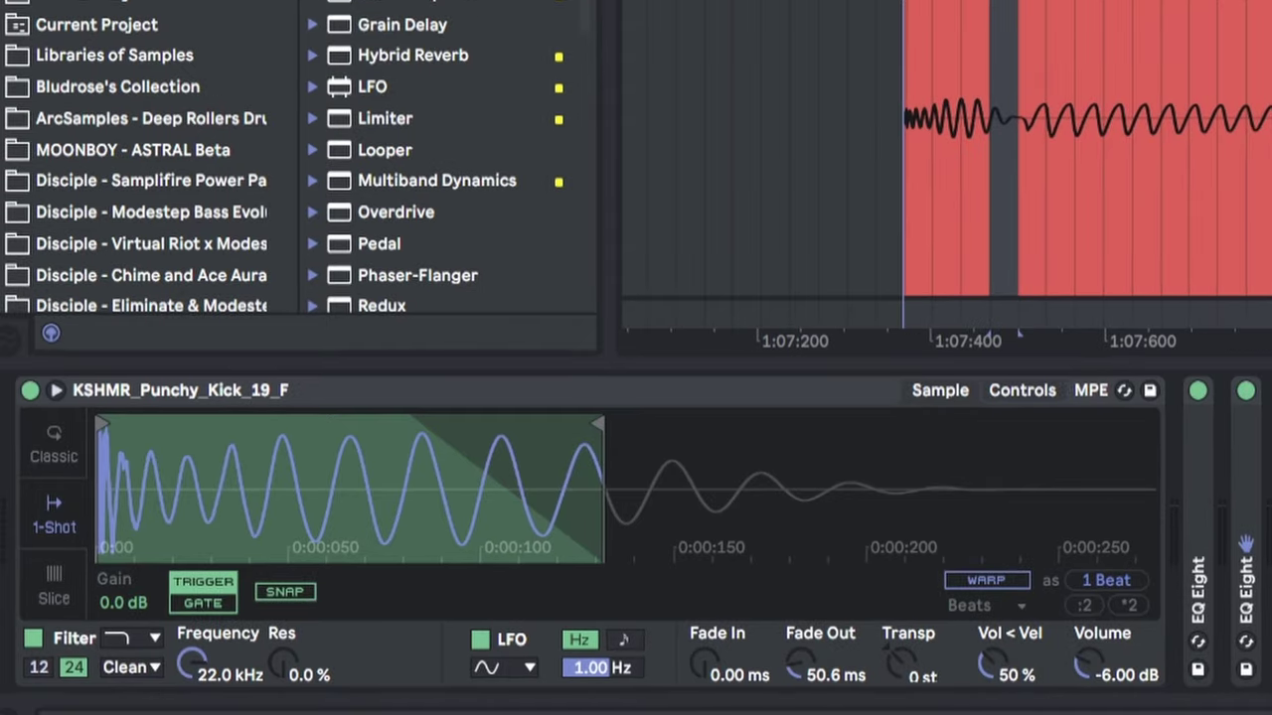
{"action": "left_click_drag", "start_coordinate": [1018, 336], "coordinate": [1043, 335]}
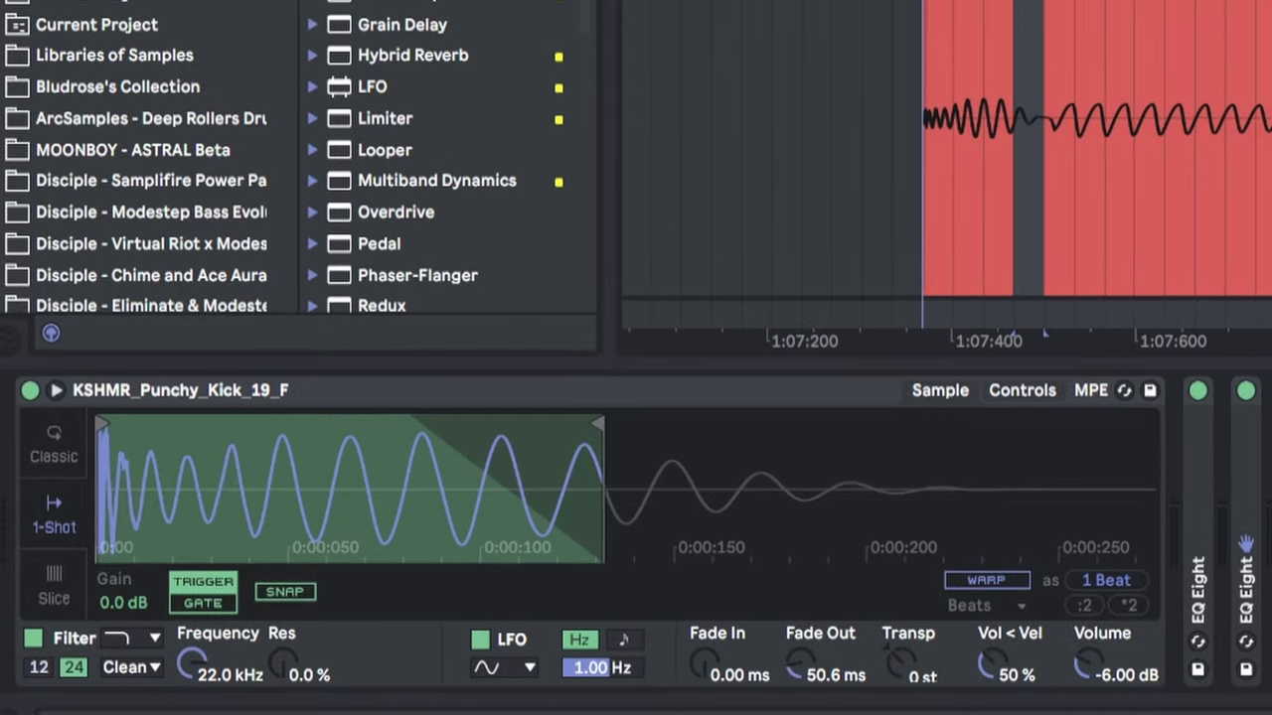
{"action": "left_click", "coordinate": [703, 389]}
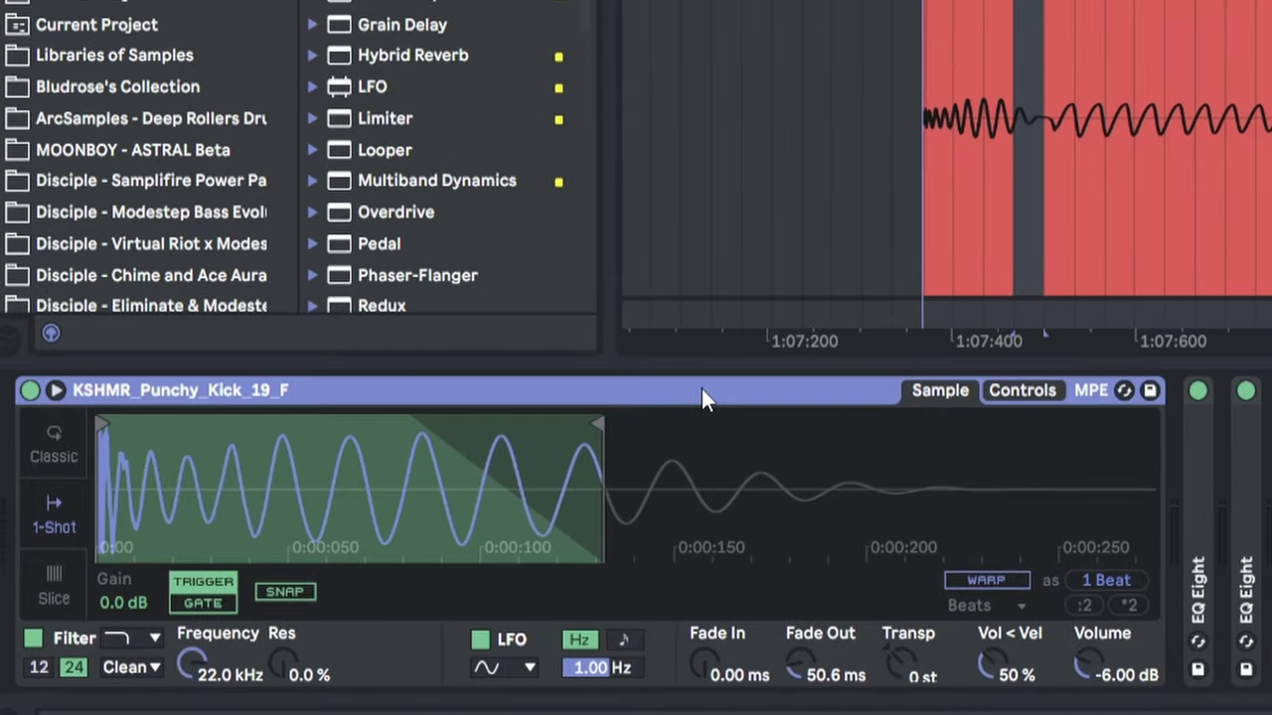
{"action": "key", "text": "ctrl+g"}
{"action": "left_click", "coordinate": [32, 506]}
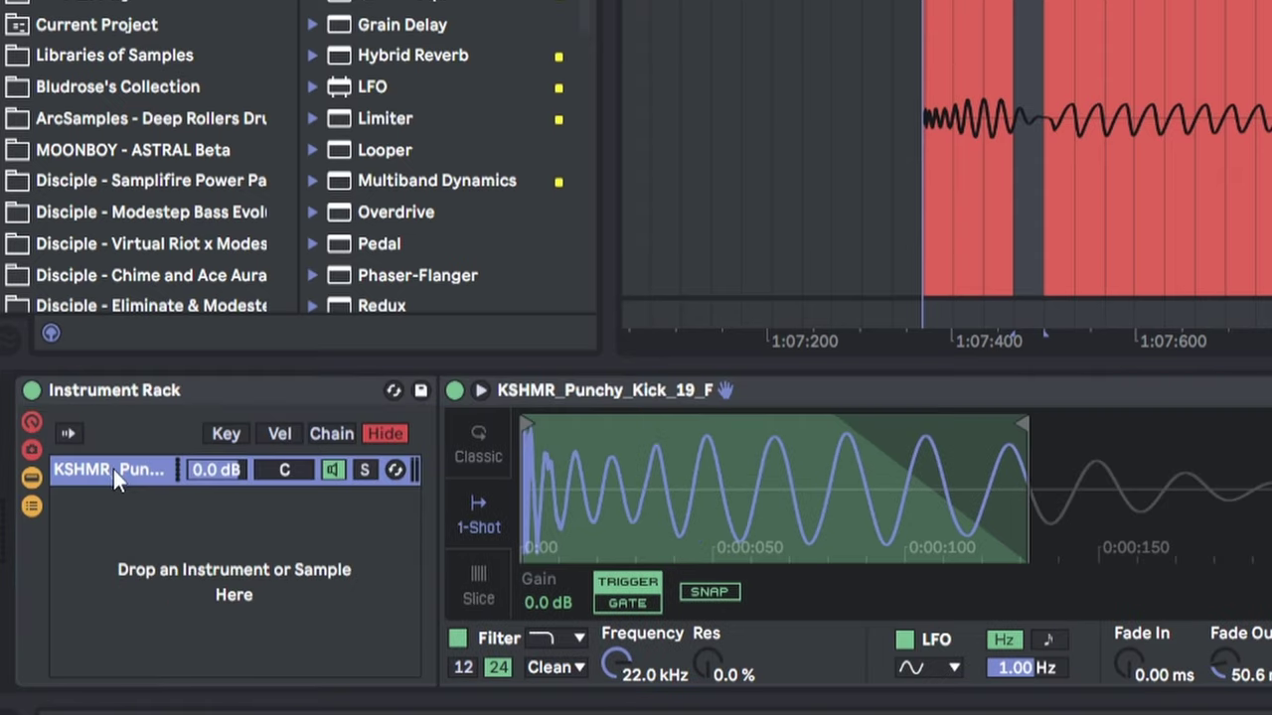
Duplicate the kick chain in the rack as a muted chain named "sc kick".
{"action": "key", "text": "ctrl+d"}
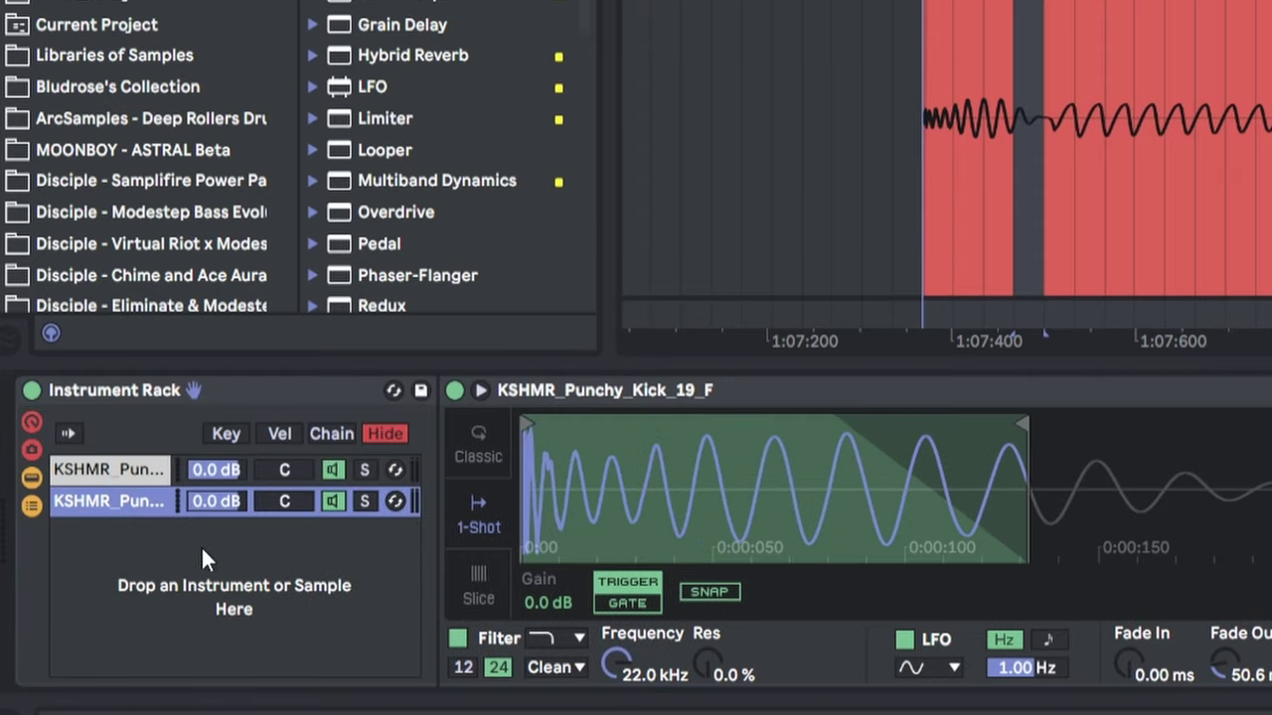
{"action": "key", "text": "ctrl+r"}
{"action": "type", "text": "sc kick"}
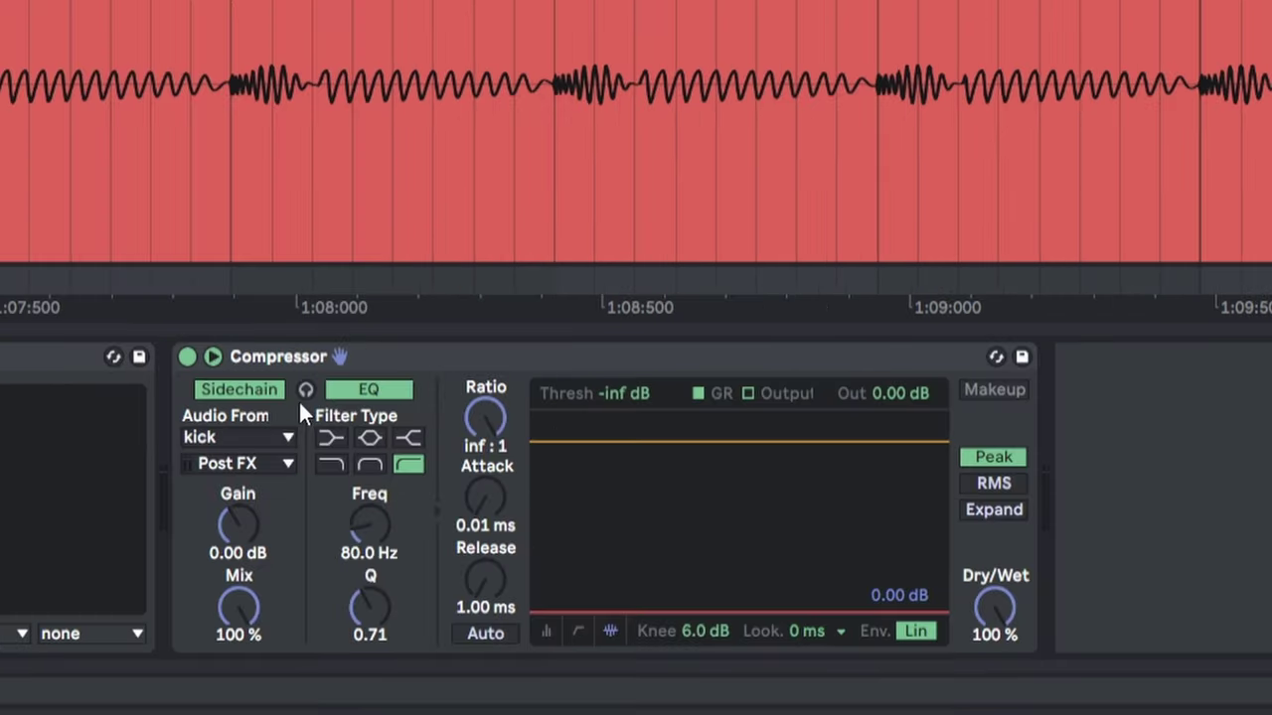
Set the subbass Compressor's sidechain tap point to Instrument Rack | sc kick | Post FX.
{"action": "left_click", "coordinate": [262, 465]}
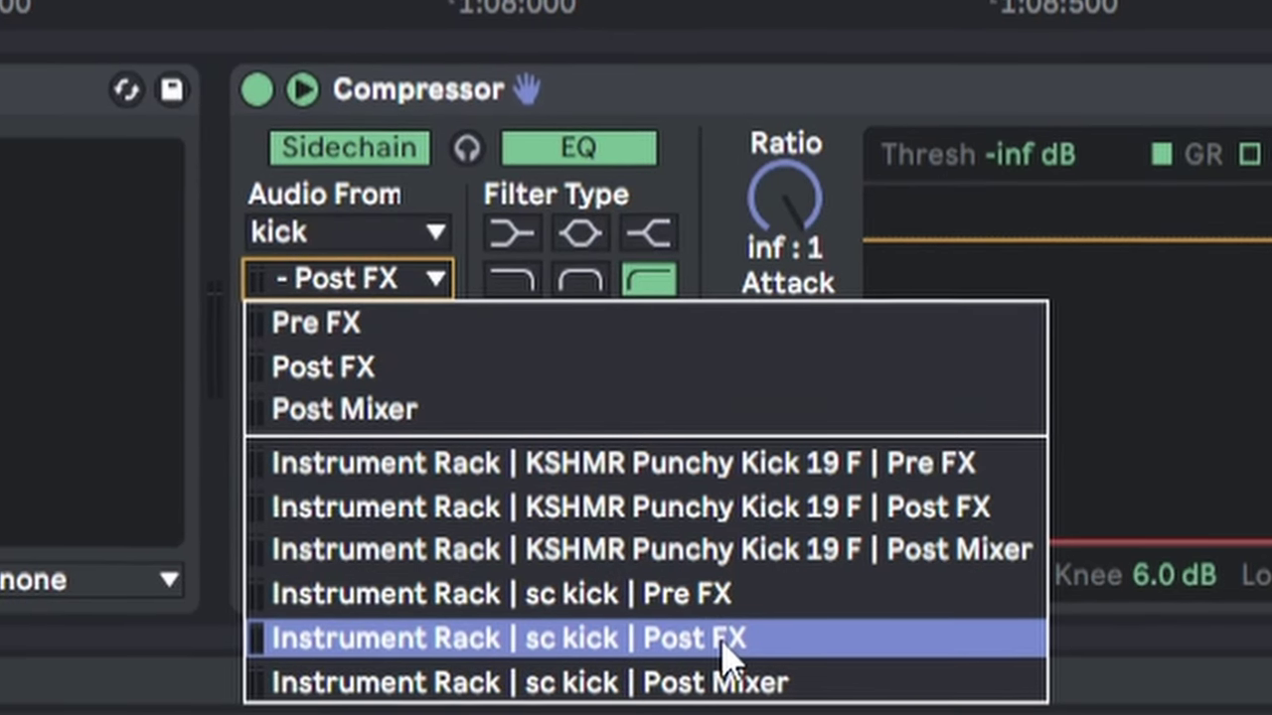
{"action": "left_click", "coordinate": [721, 638]}
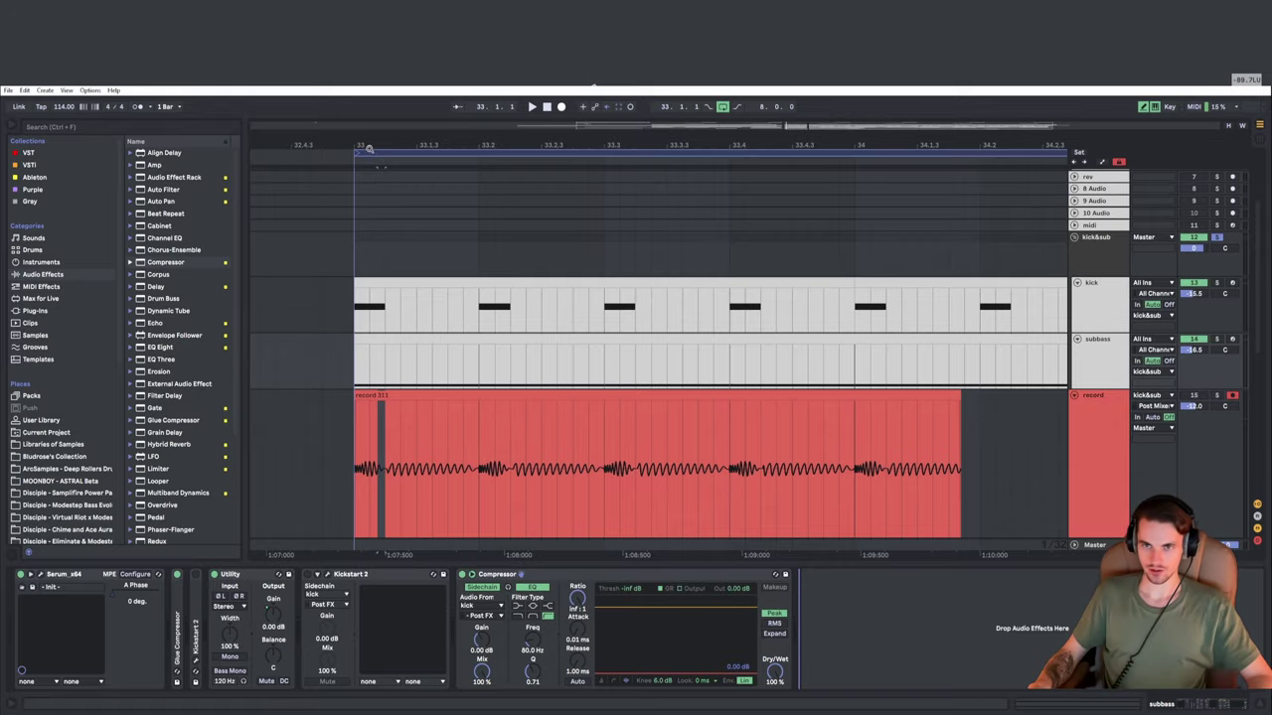
Return to the kick track, play briefly from bar 33 and select the sc kick chain.
{"action": "left_click_drag", "start_coordinate": [368, 149], "coordinate": [361, 195]}
{"action": "left_click", "coordinate": [344, 425]}
{"action": "key", "text": "Up"}
{"action": "key", "text": "Up"}
{"action": "key", "text": "space"}
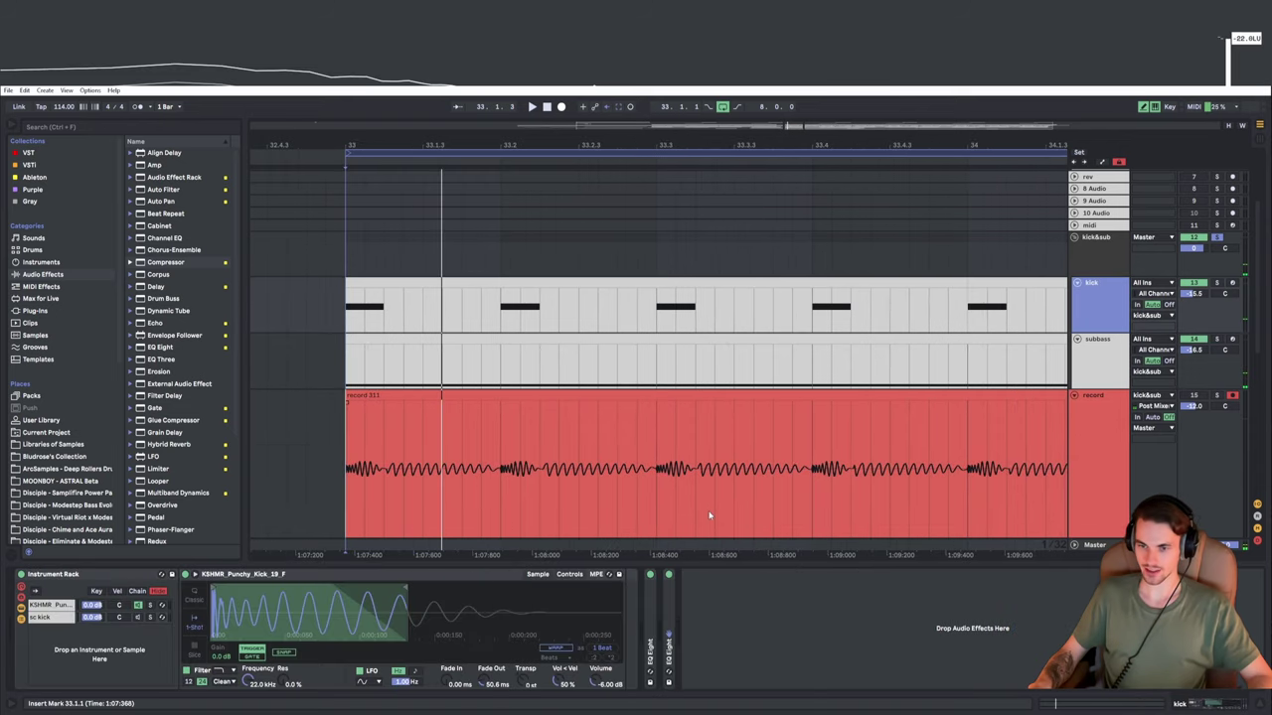
{"action": "left_click", "coordinate": [41, 618]}
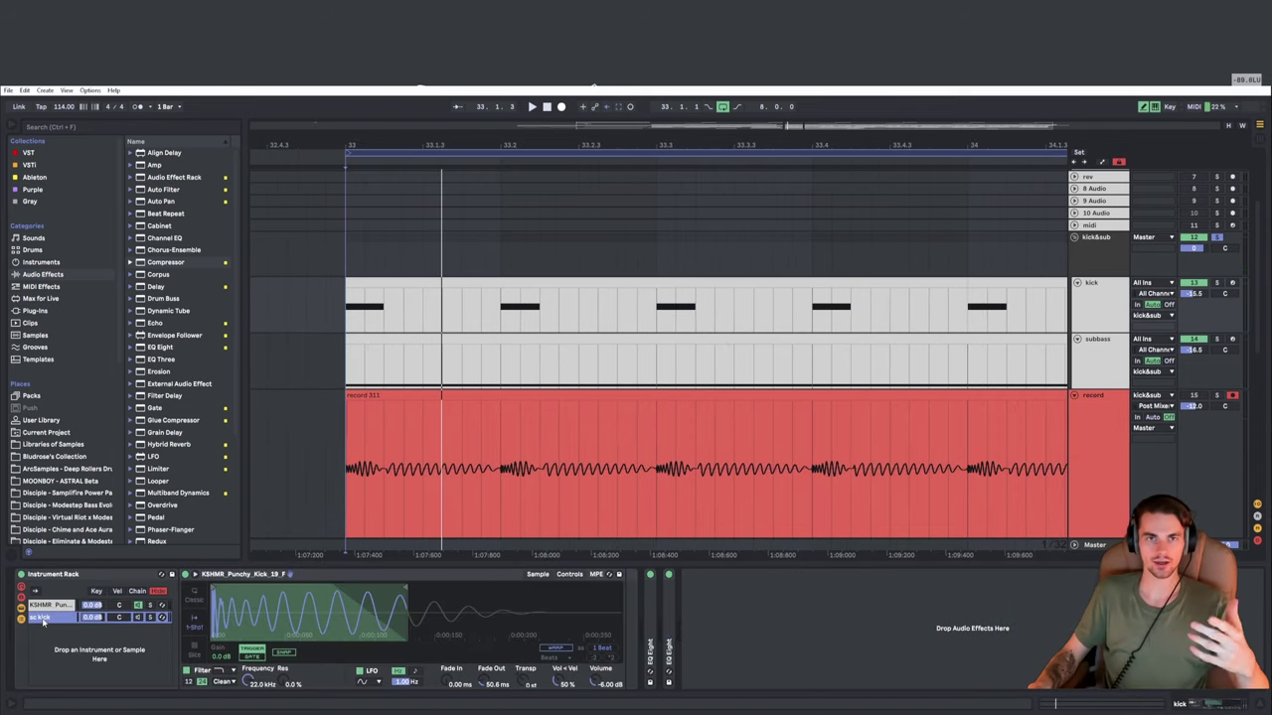
Loop-record the first beat of bar 33 while shortening the sc kick chain's sample end to about 100 ms.
{"action": "left_click_drag", "start_coordinate": [434, 147], "coordinate": [513, 146]}
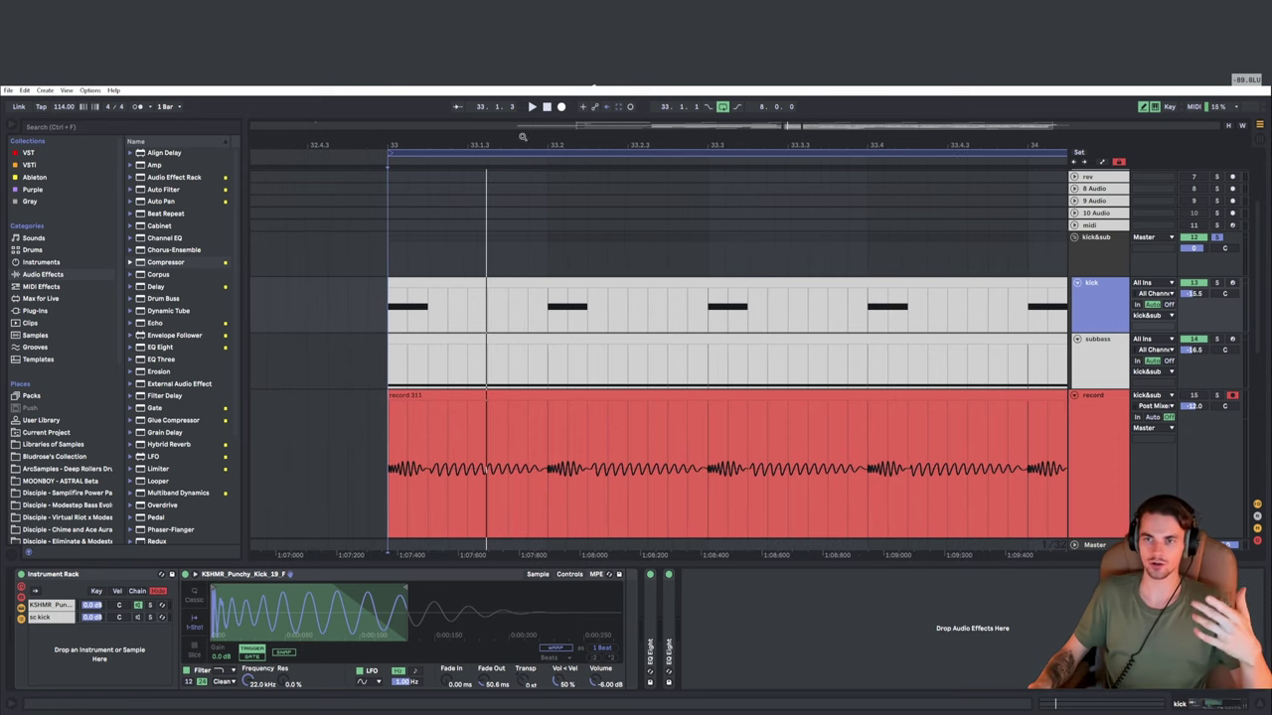
{"action": "left_click", "coordinate": [391, 429]}
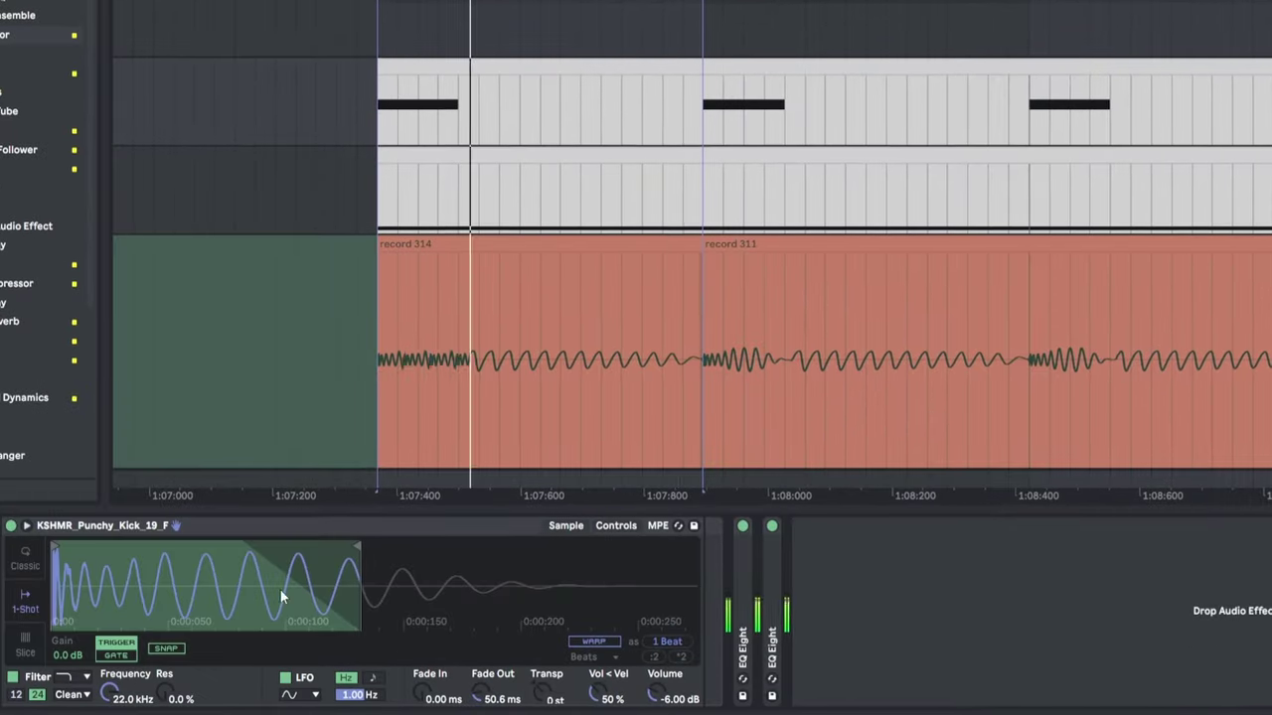
{"action": "left_click", "coordinate": [356, 546]}
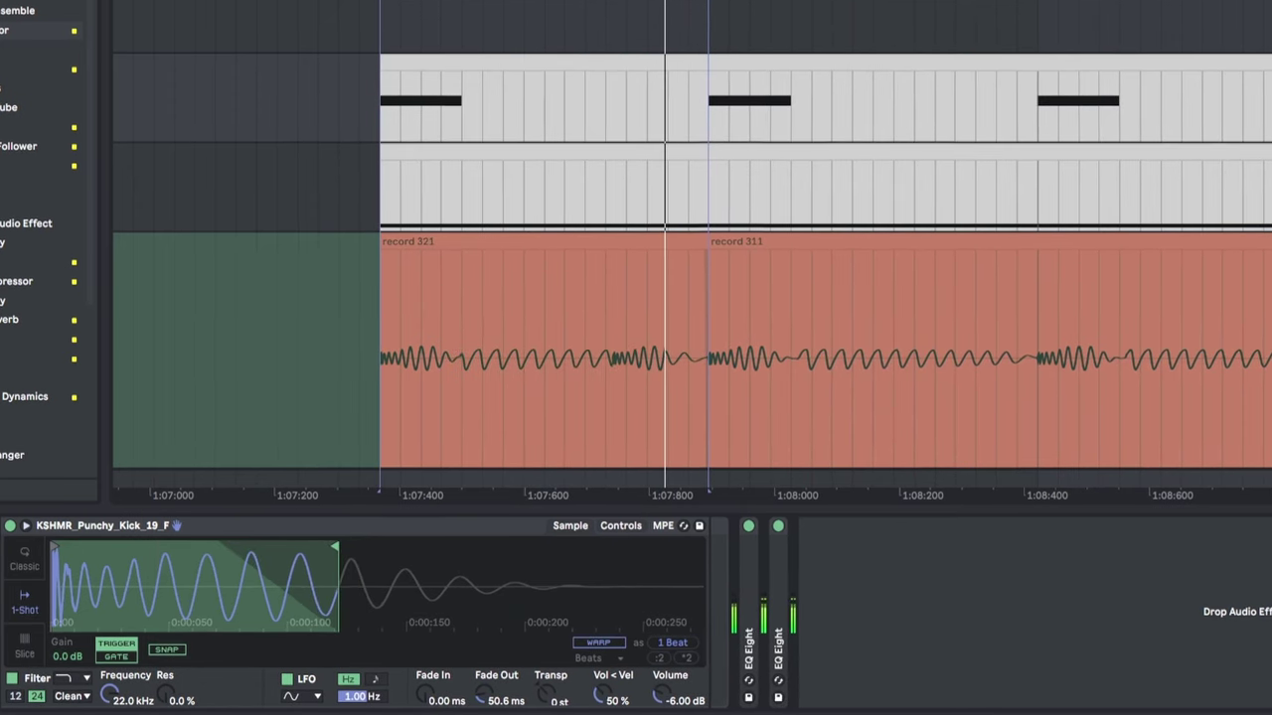
{"action": "scroll", "coordinate": [455, 345], "scroll_direction": "up", "scroll_amount": 4}
{"action": "scroll", "coordinate": [500, 345], "scroll_direction": "down", "scroll_amount": 4}
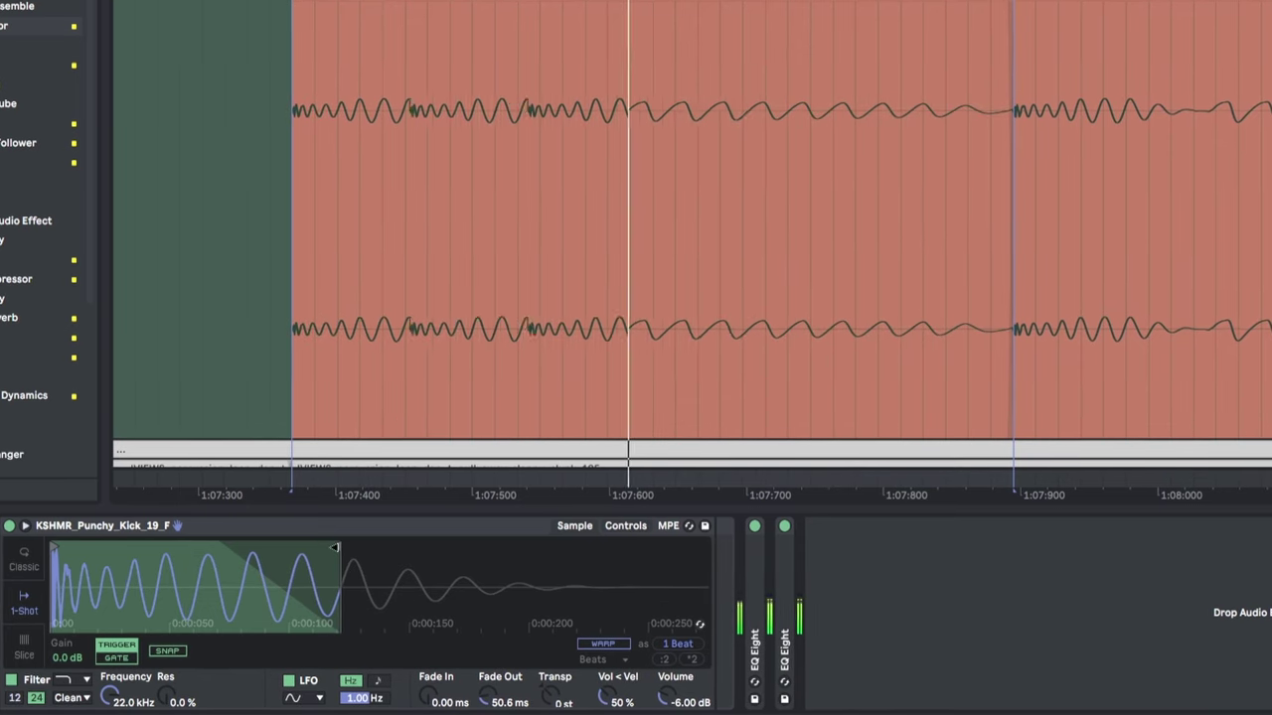
{"action": "left_click_drag", "start_coordinate": [335, 547], "coordinate": [308, 537]}
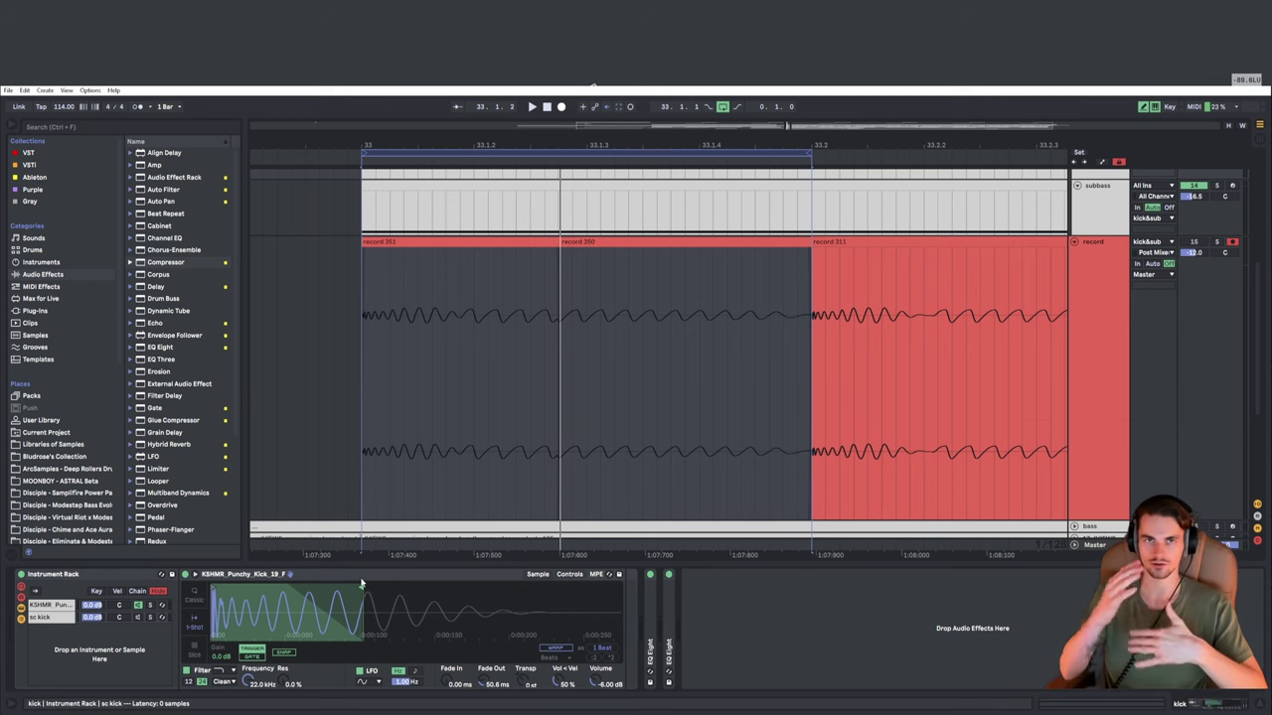
{"action": "key", "text": "F9"}
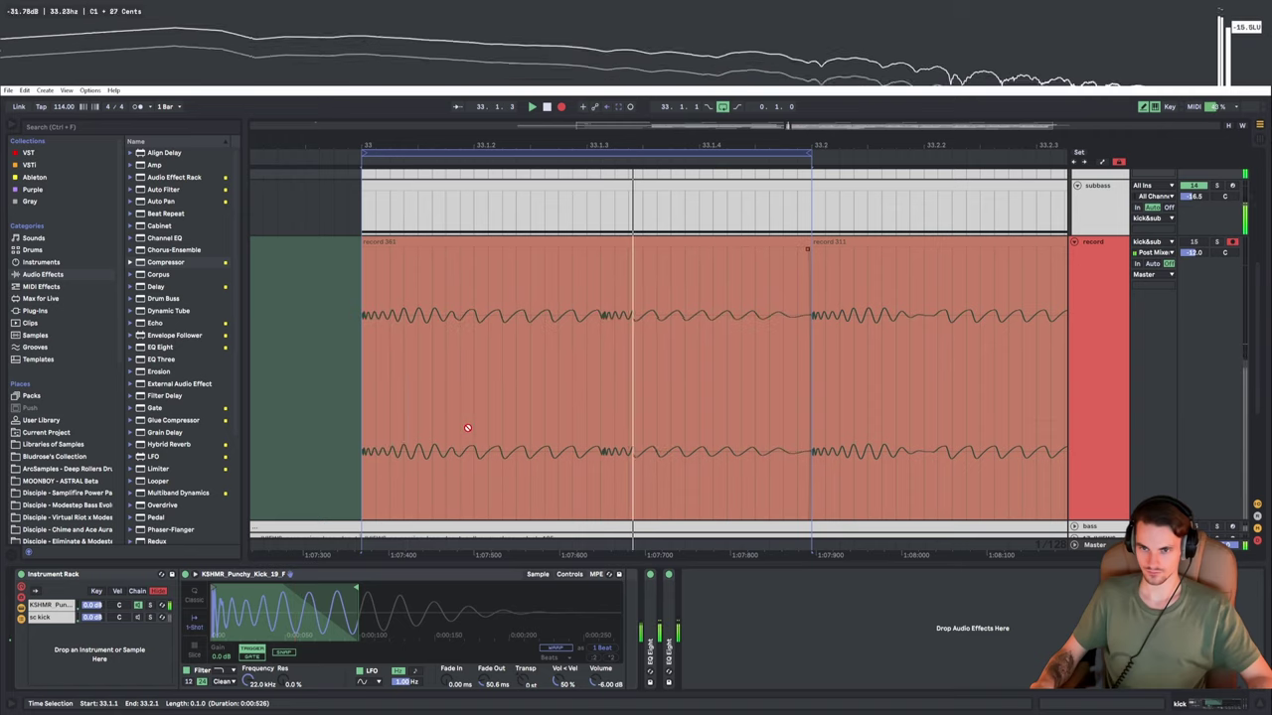
{"action": "key", "text": "space"}
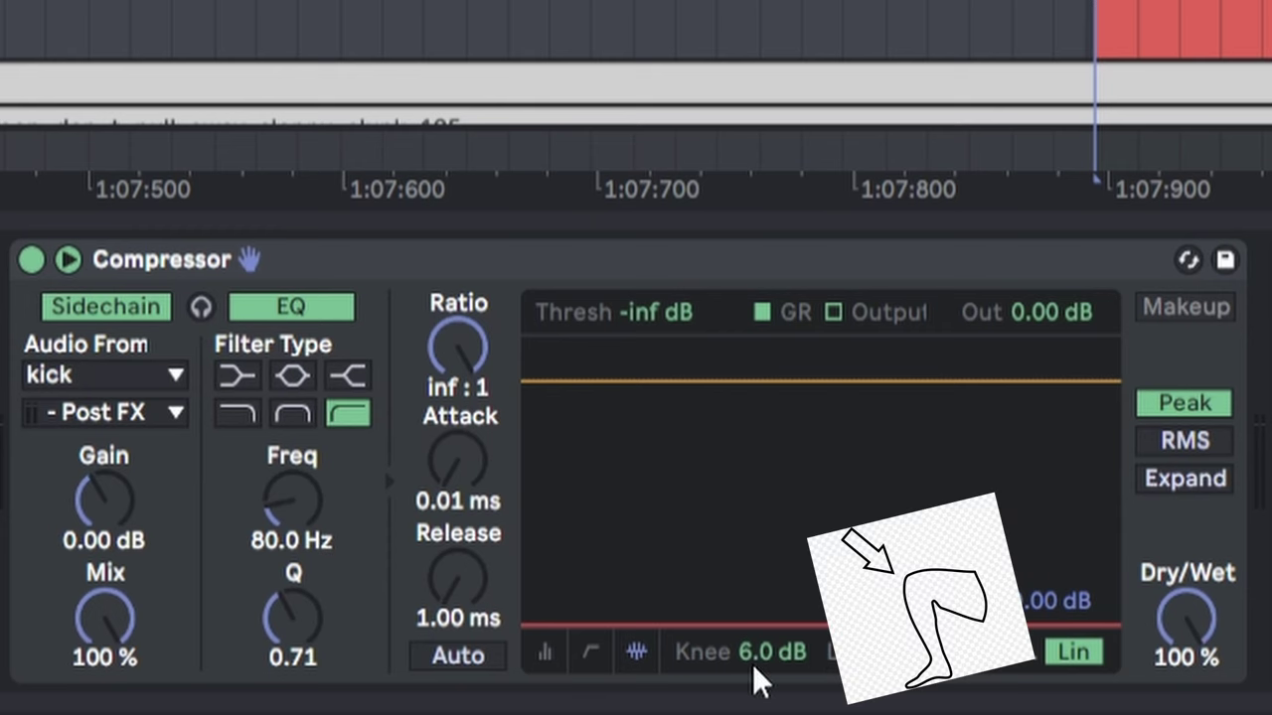
Set the subbass Compressor's knee to 18 dB, release to 1.35 ms and attack to 10 ms.
{"action": "left_click_drag", "start_coordinate": [763, 661], "coordinate": [764, 626]}
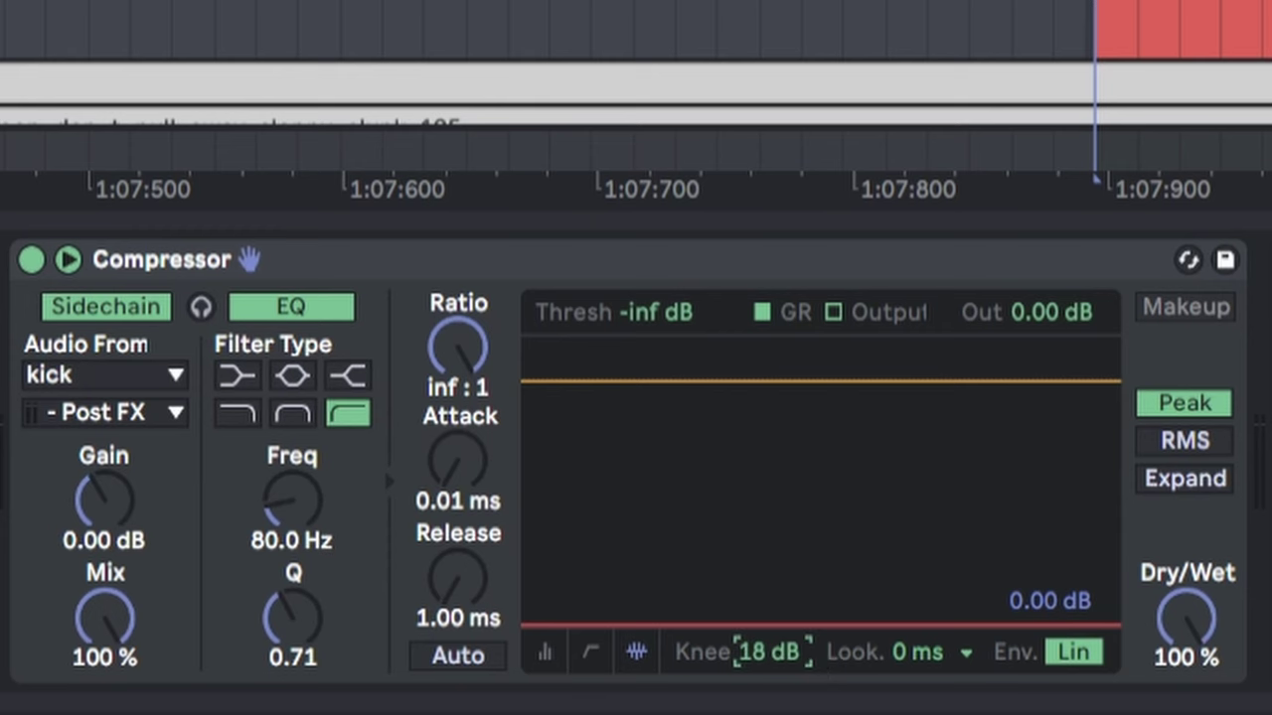
{"action": "left_click", "coordinate": [473, 591]}
{"action": "type", "text": "1.35"}
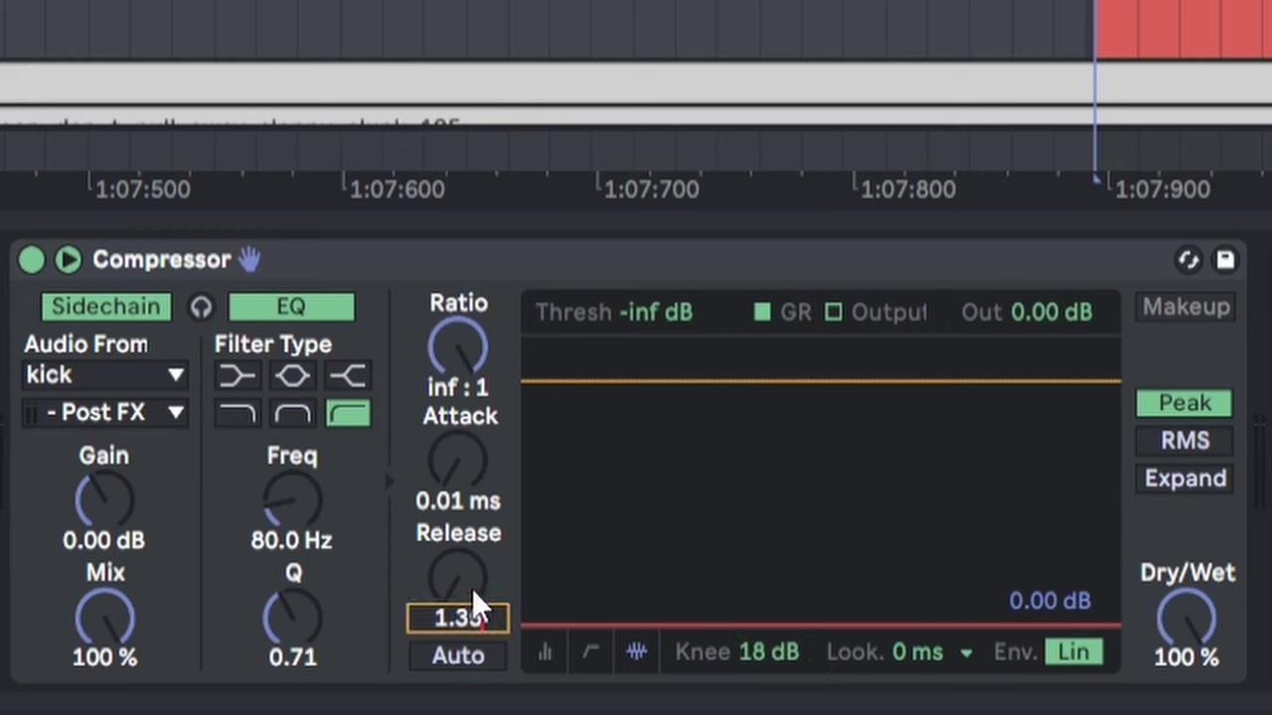
{"action": "key", "text": "Return"}
{"action": "left_click", "coordinate": [470, 453]}
{"action": "type", "text": "10"}
{"action": "key", "text": "Return"}
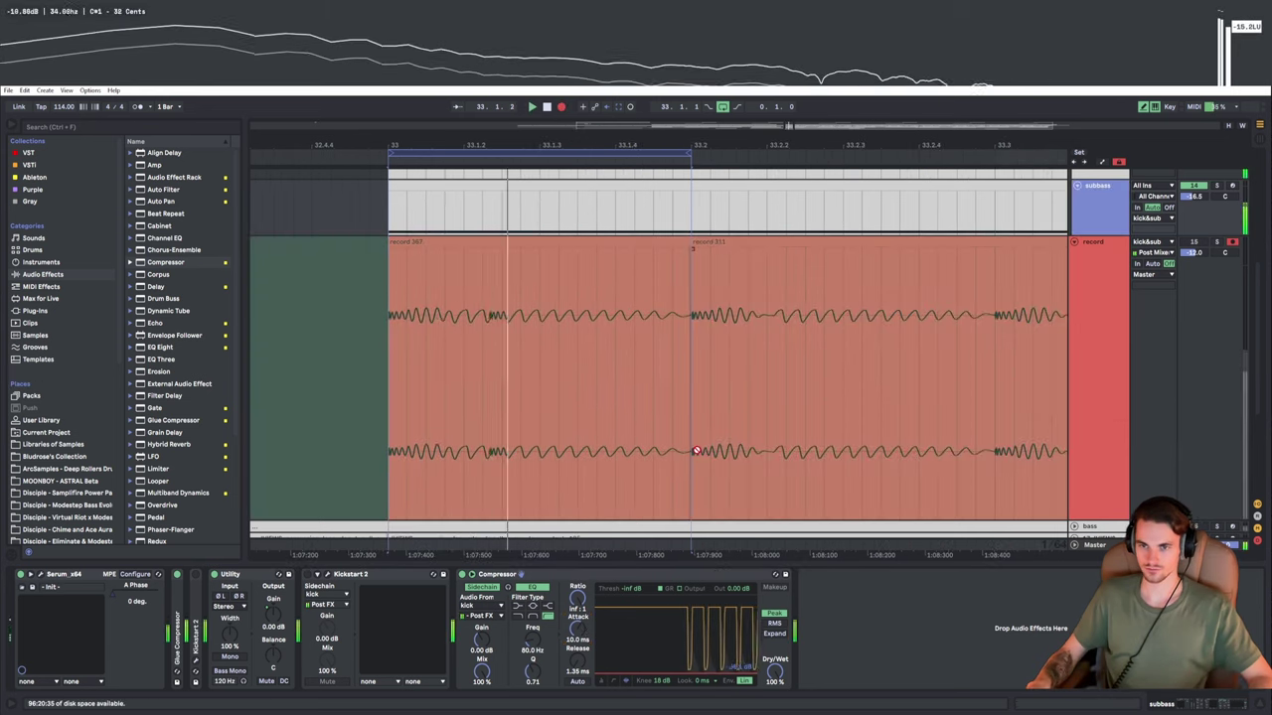
Stop the loop recording of bar 33 and switch the subbass Compressor back on.
{"action": "key", "text": "space"}
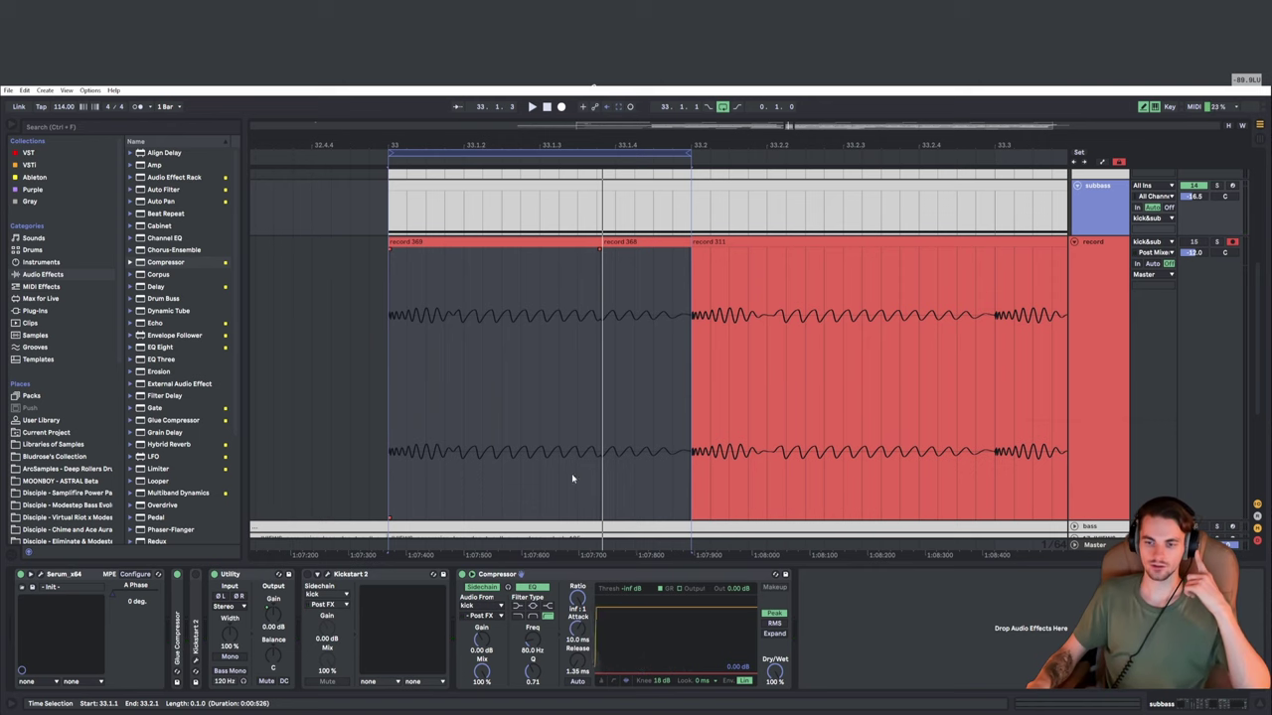
{"action": "key", "text": "minus"}
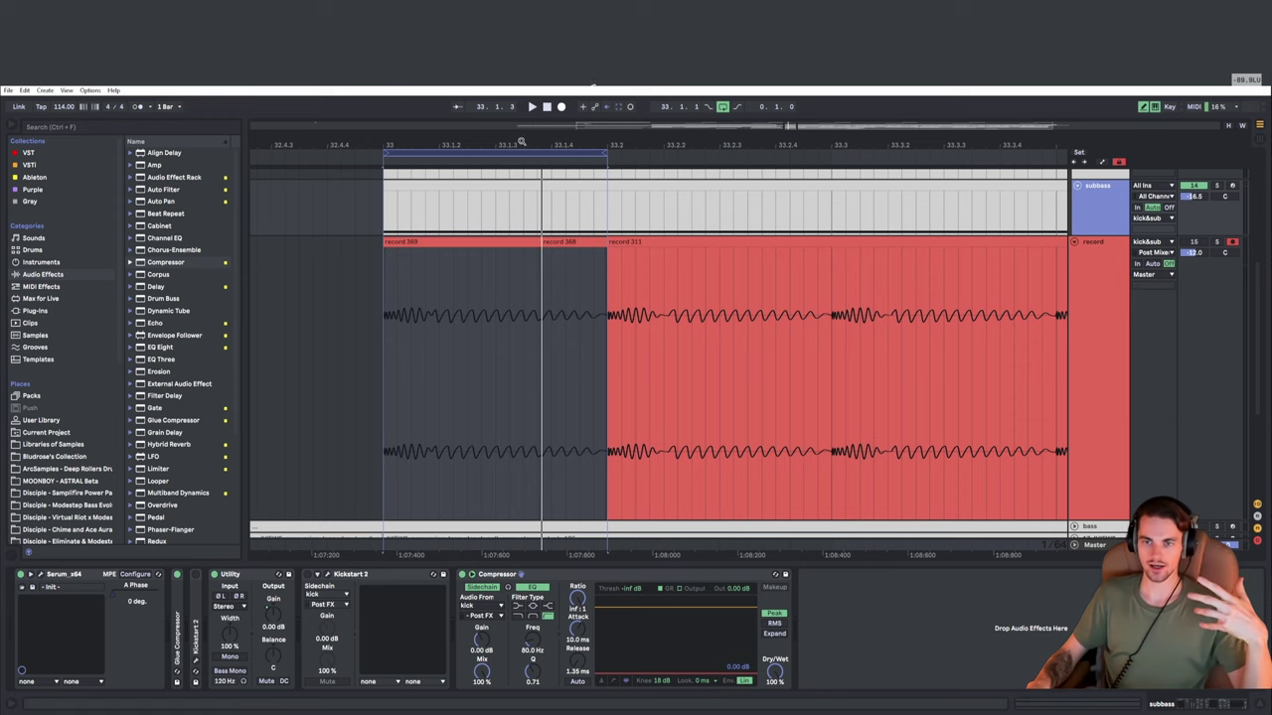
{"action": "left_click_drag", "start_coordinate": [514, 146], "coordinate": [513, 149]}
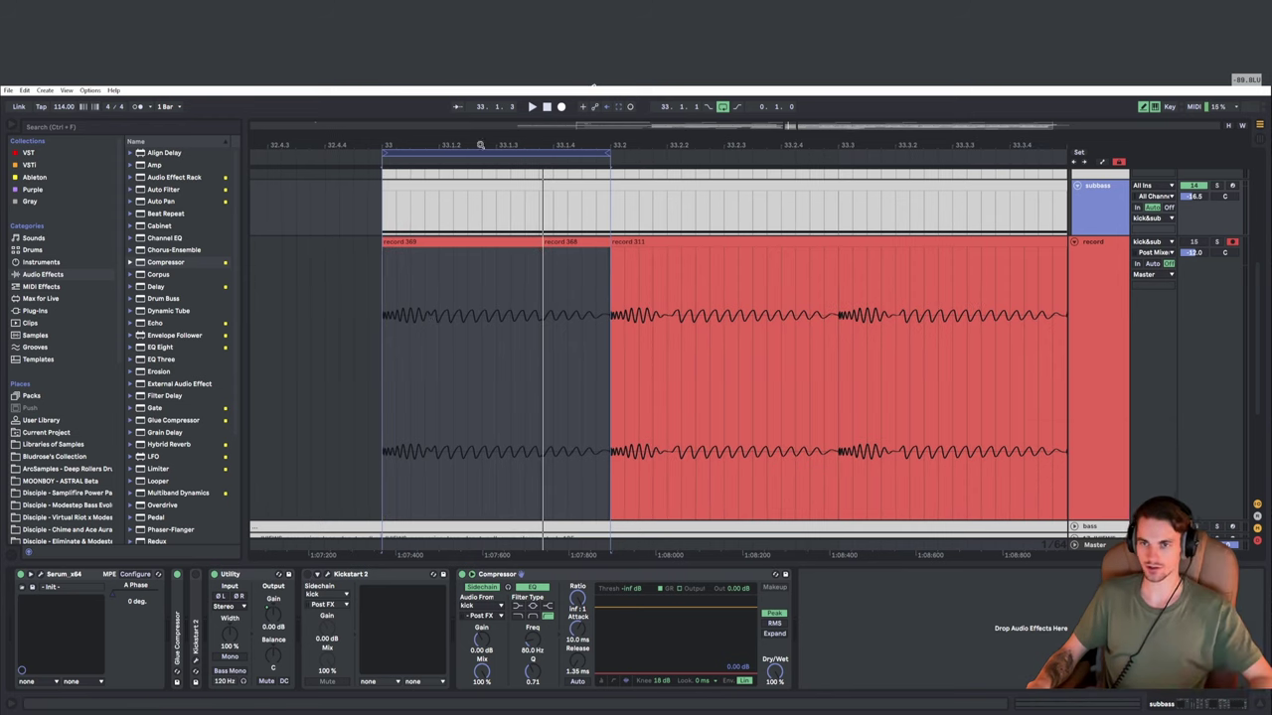
{"action": "left_click_drag", "start_coordinate": [480, 143], "coordinate": [448, 119]}
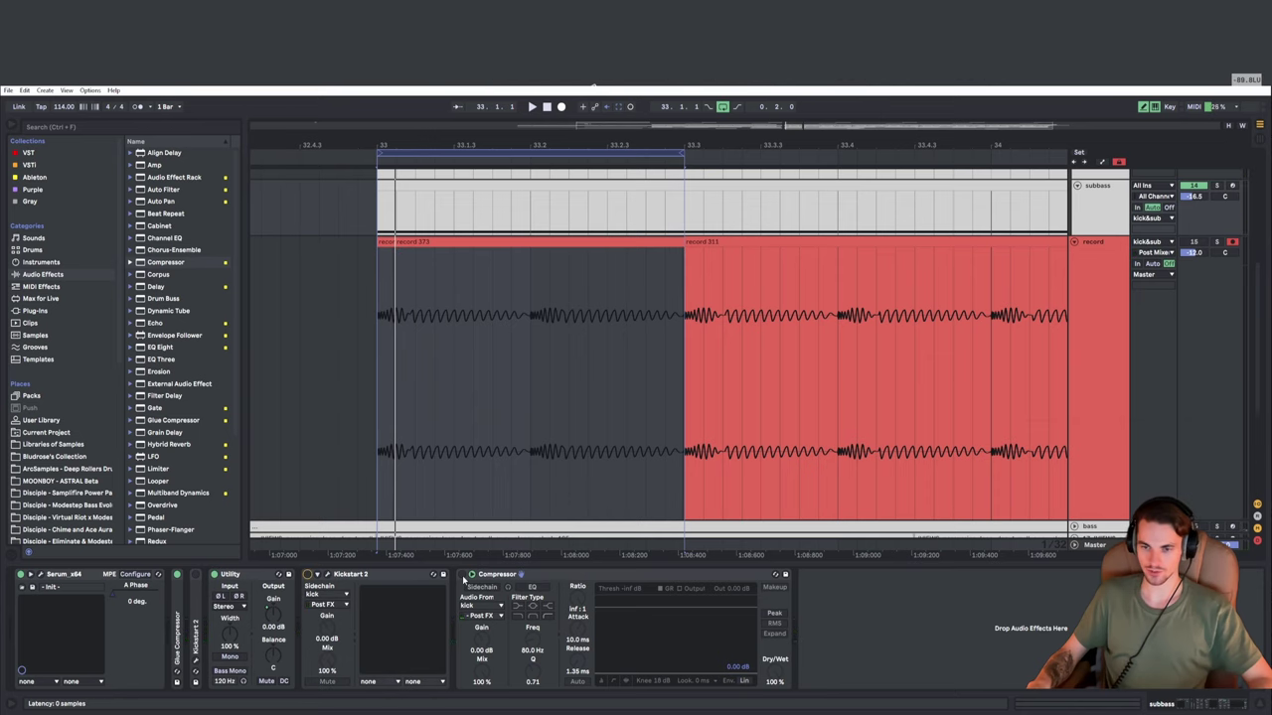
{"action": "left_click", "coordinate": [462, 576]}
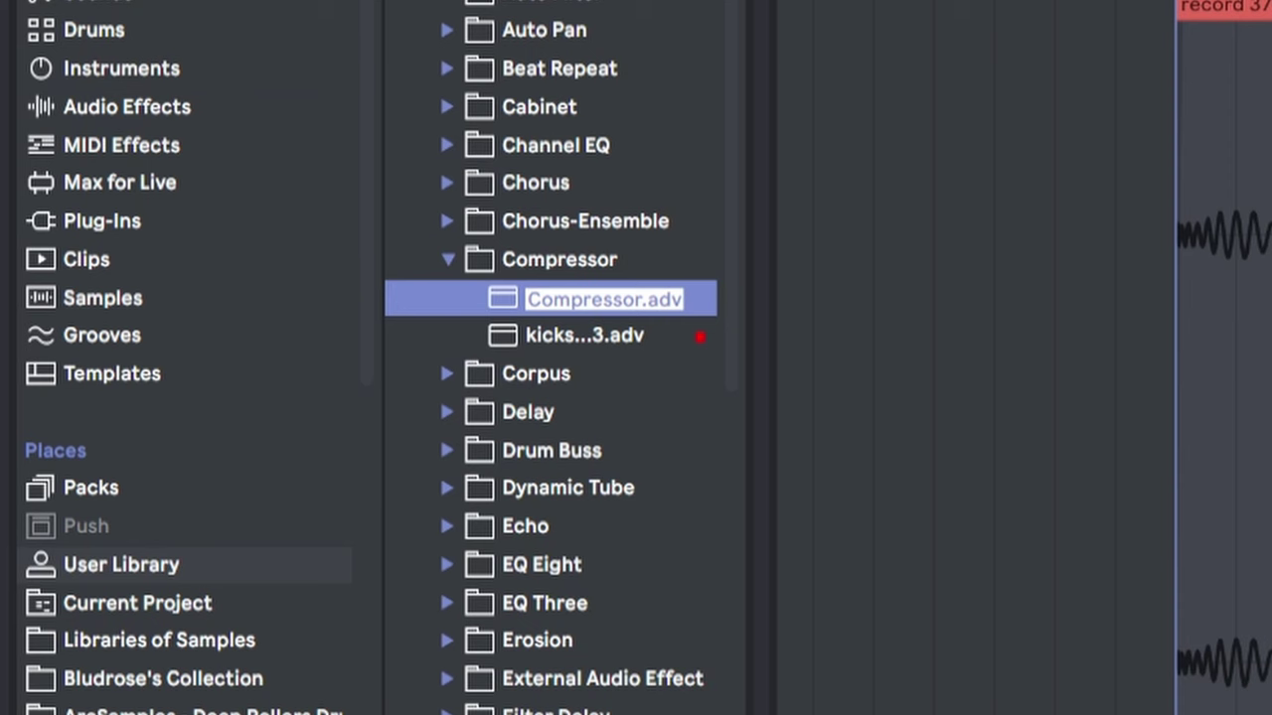
Rename the saved Compressor preset as kickstart 3 and assign it to the red VST collection.
{"action": "type", "text": "ki"}
{"action": "key", "text": "Return"}
{"action": "right_click", "coordinate": [603, 290]}
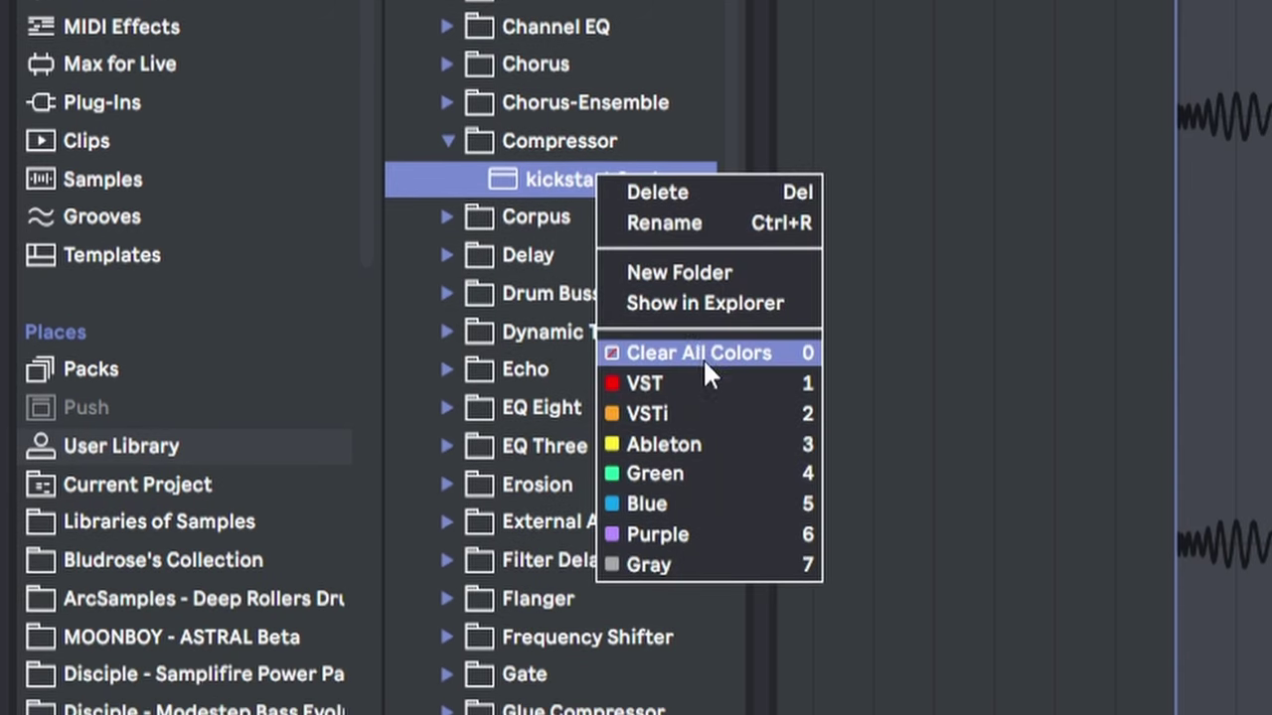
{"action": "left_click", "coordinate": [715, 384]}
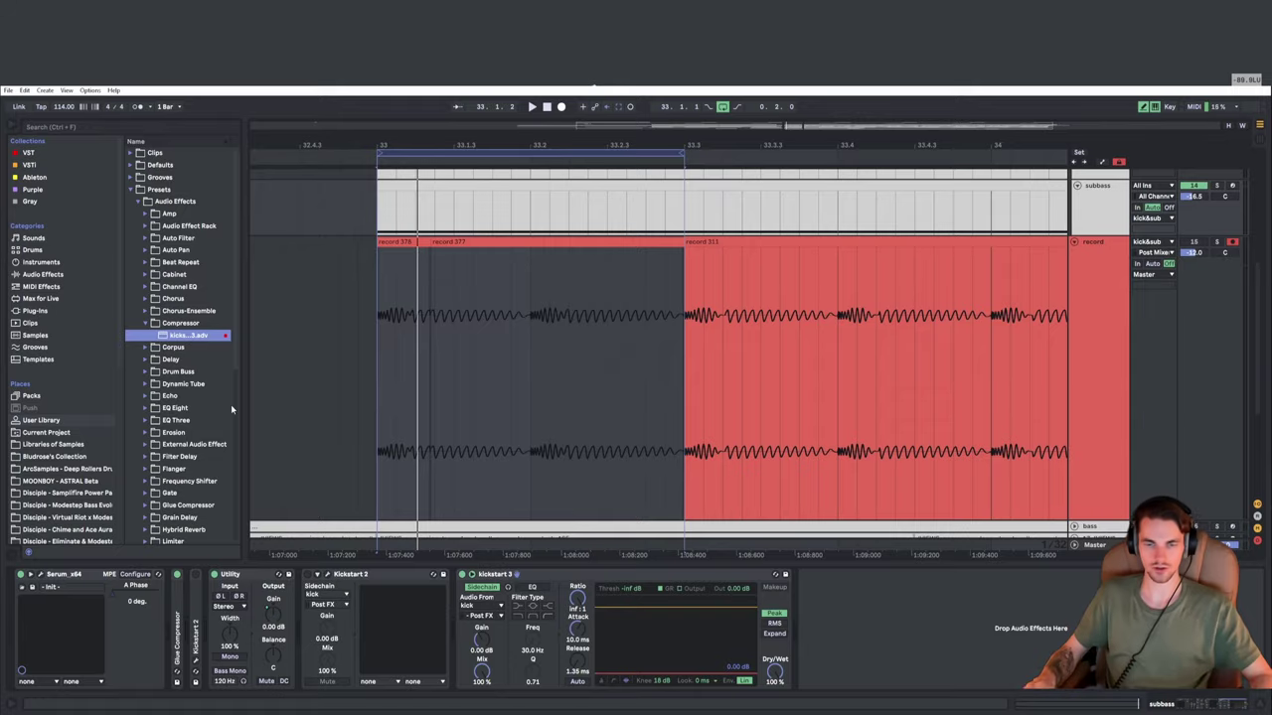
Add the kickstart 3 preset to the subbass device chain and select the sc kick chain on the kick track.
{"action": "left_click_drag", "start_coordinate": [187, 335], "coordinate": [895, 641]}
{"action": "left_click", "coordinate": [829, 607]}
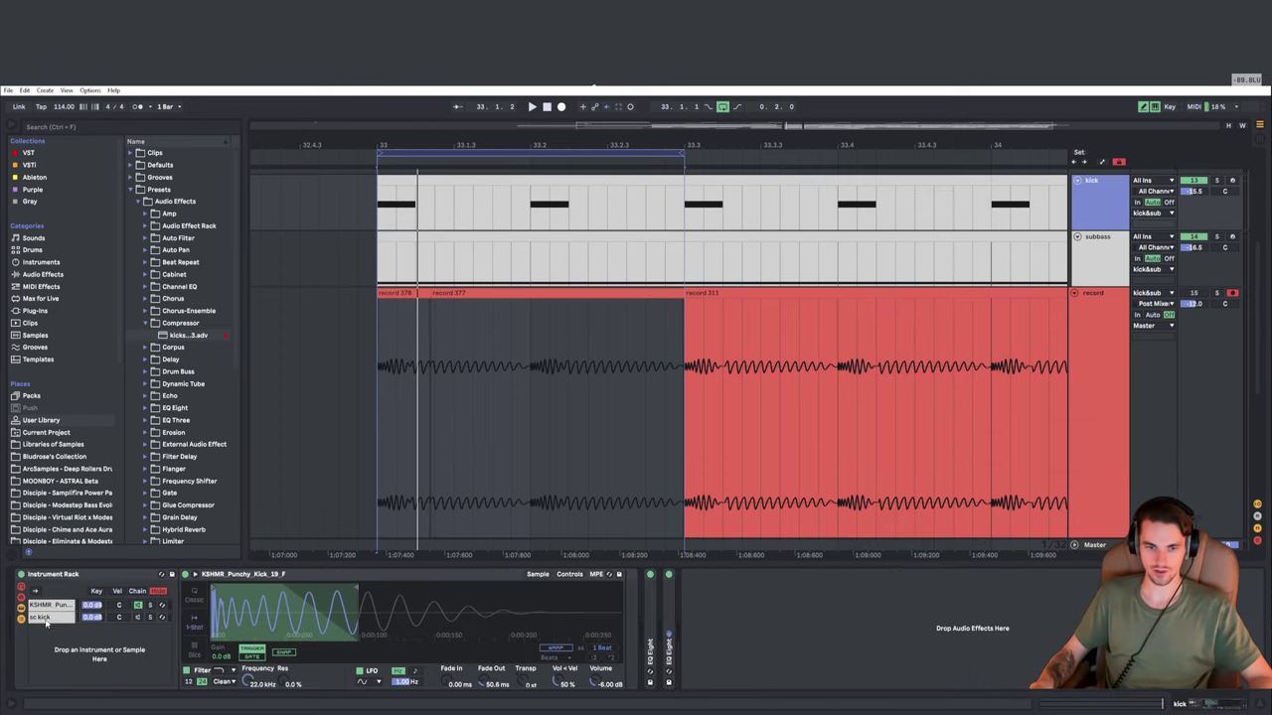
{"action": "left_click", "coordinate": [46, 620]}
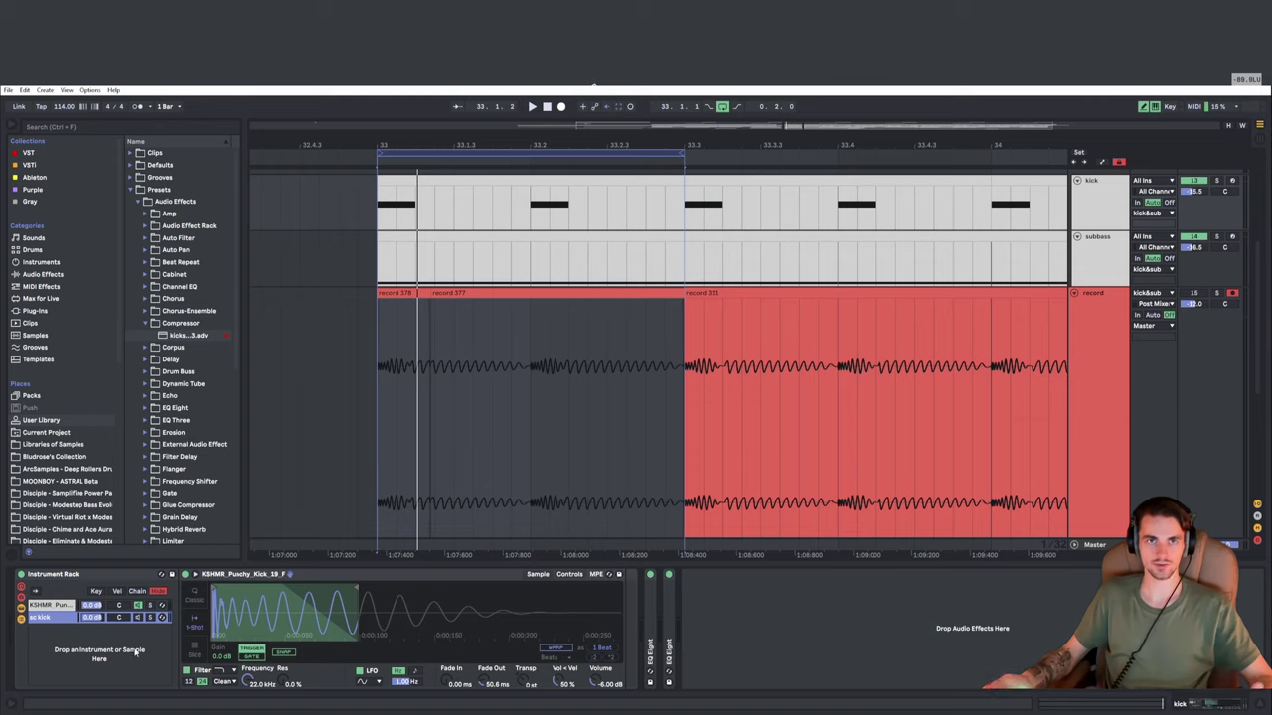